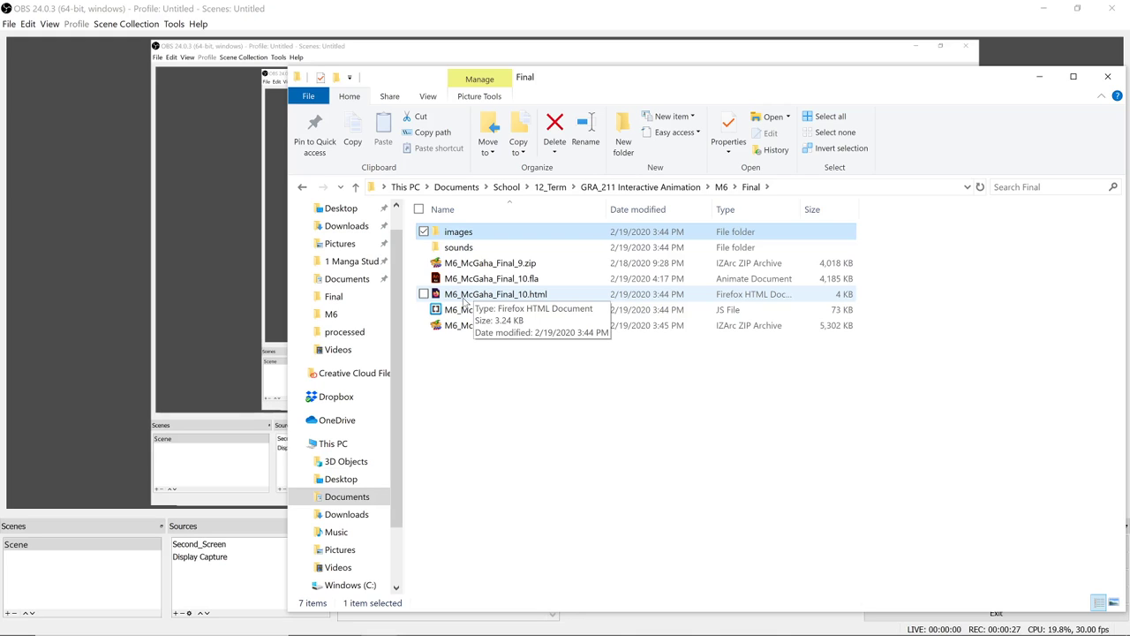
Step: Open the version 10 HTML file in Internet Explorer and allow its blocked content to run
right_click(458, 294)
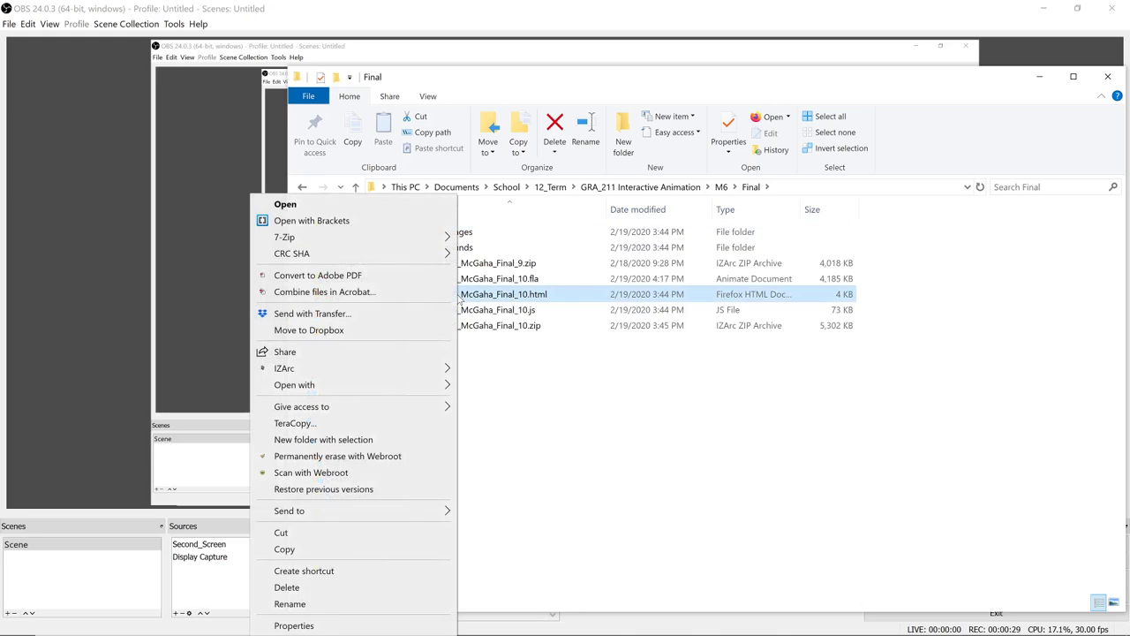
mouse_move(328, 386)
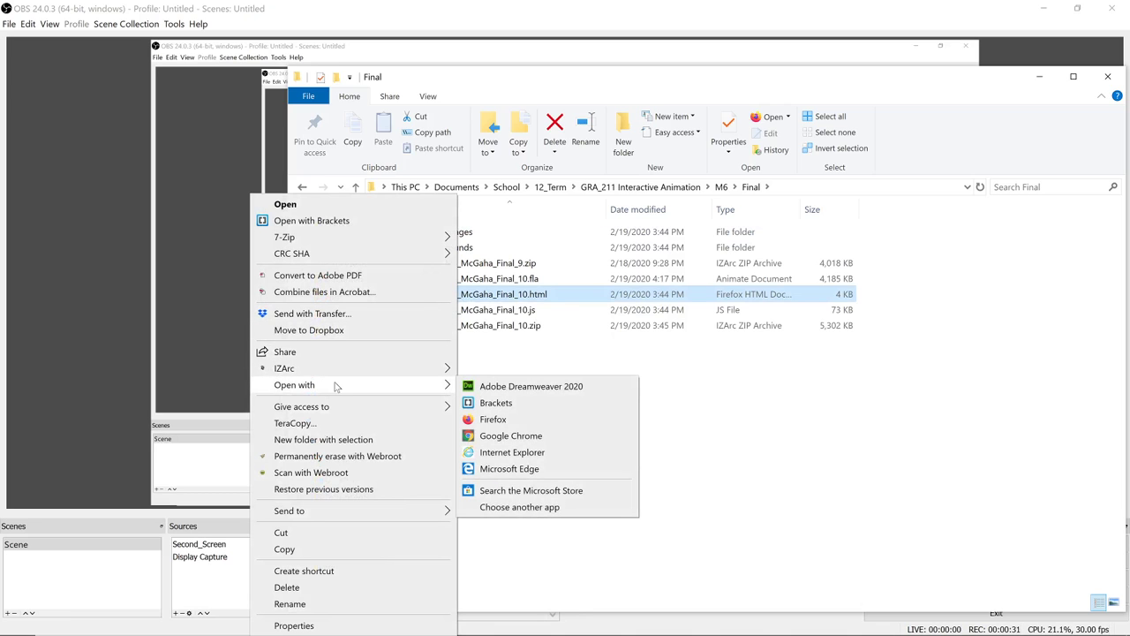
click(513, 456)
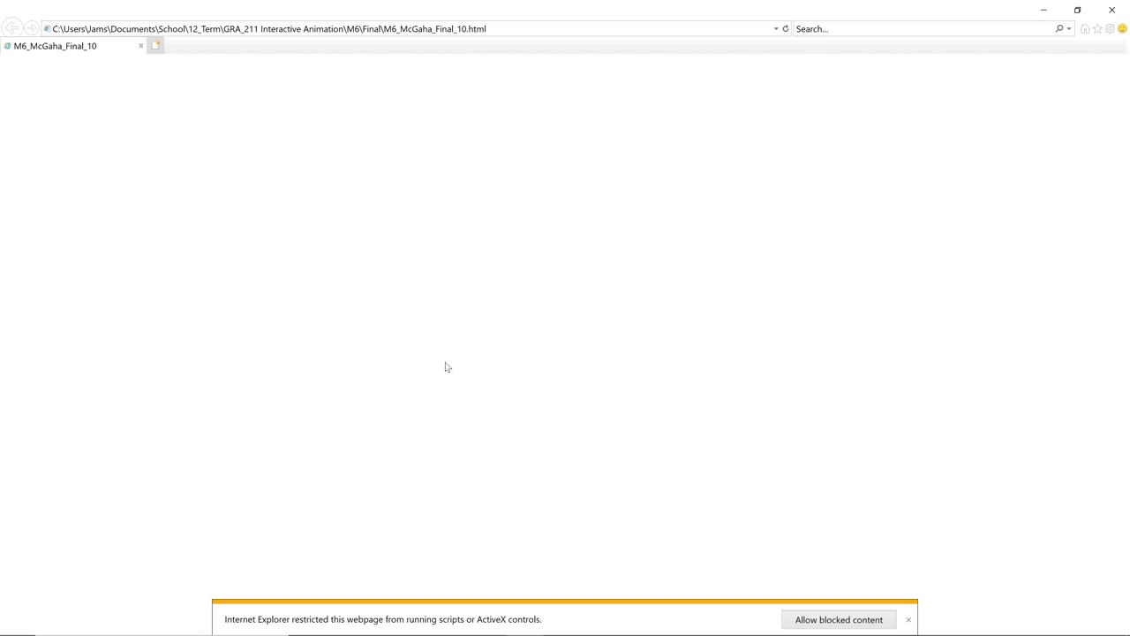
click(839, 619)
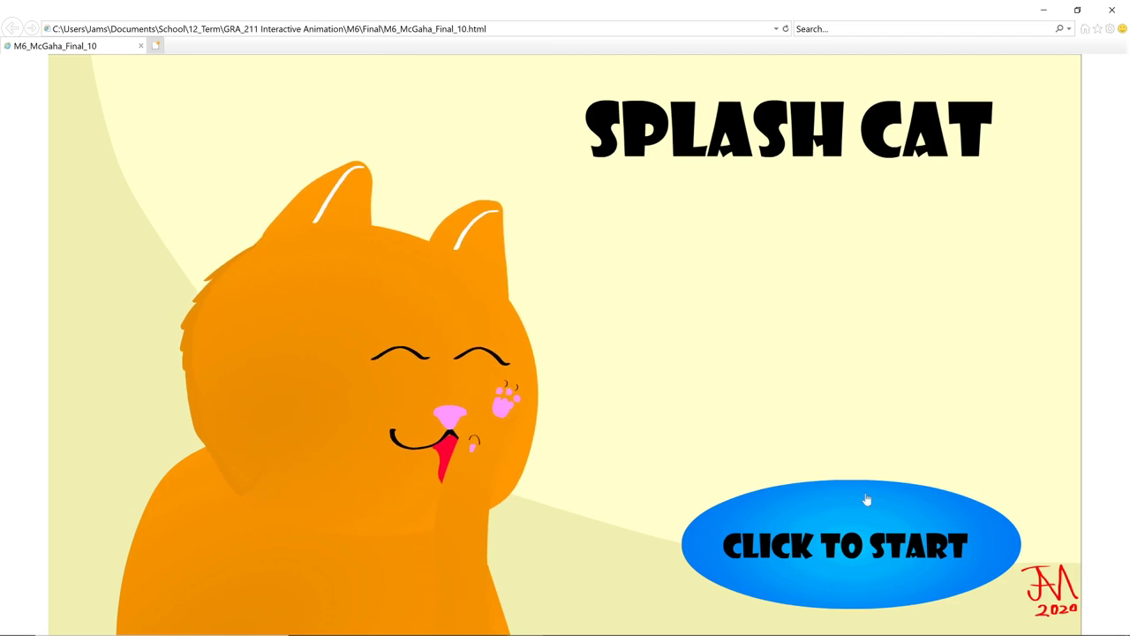
Step: Play through the Splash Cat animation from start to the sink scene, restart it, and close the browser window
click(836, 549)
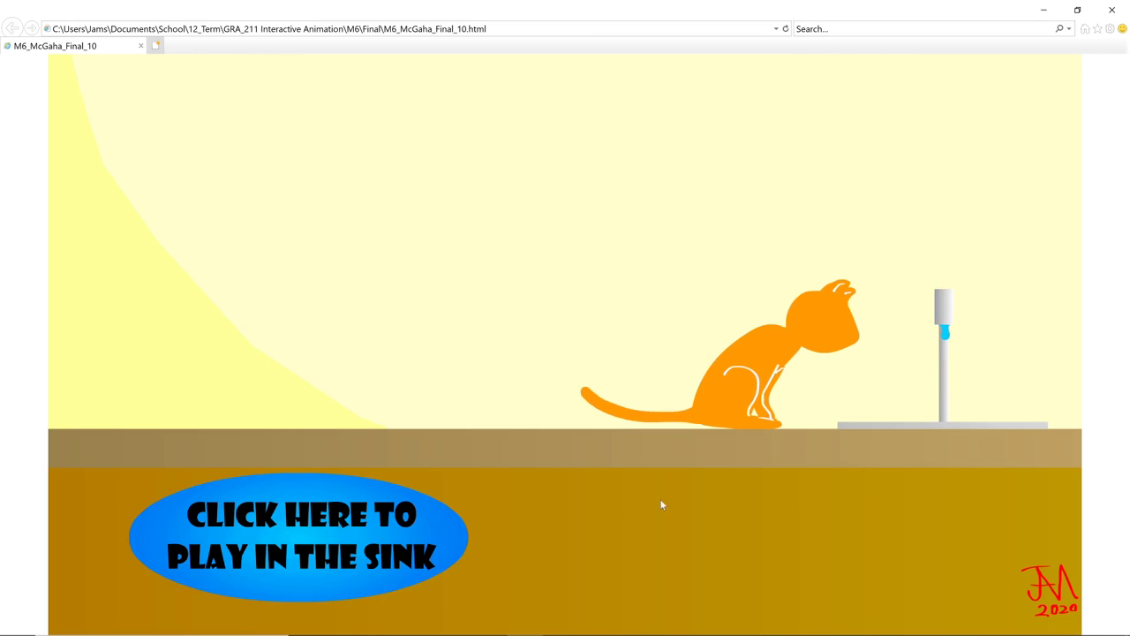
click(279, 550)
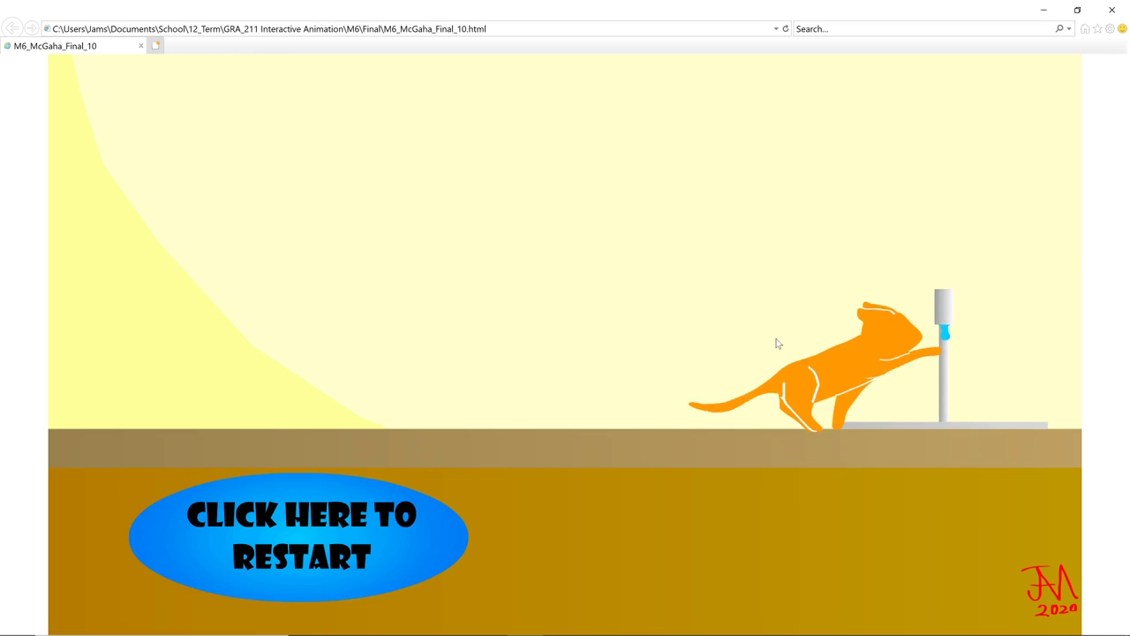
click(398, 556)
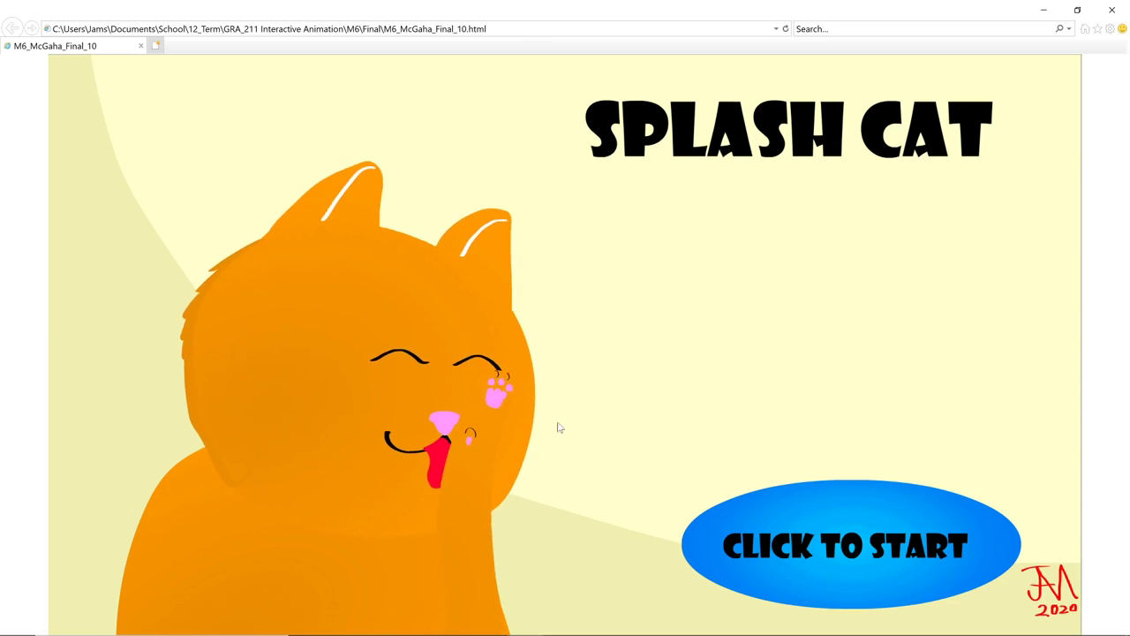
click(1115, 10)
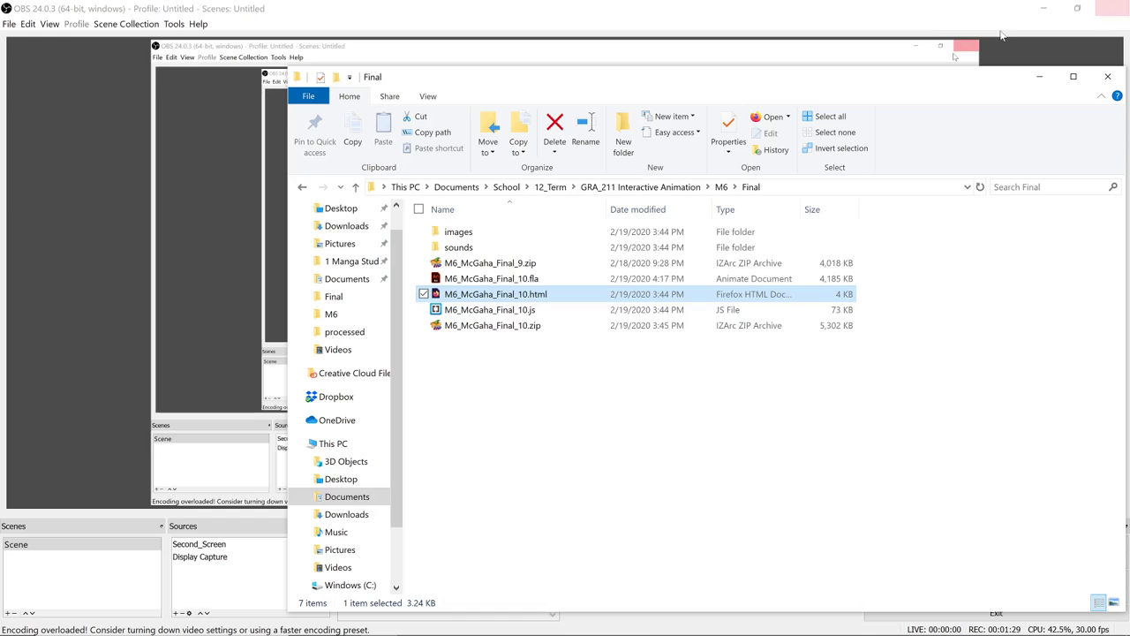
Step: Switch to Animate and inspect the instance properties of the licking cat at frame 7 on the Kitty layer
click(452, 621)
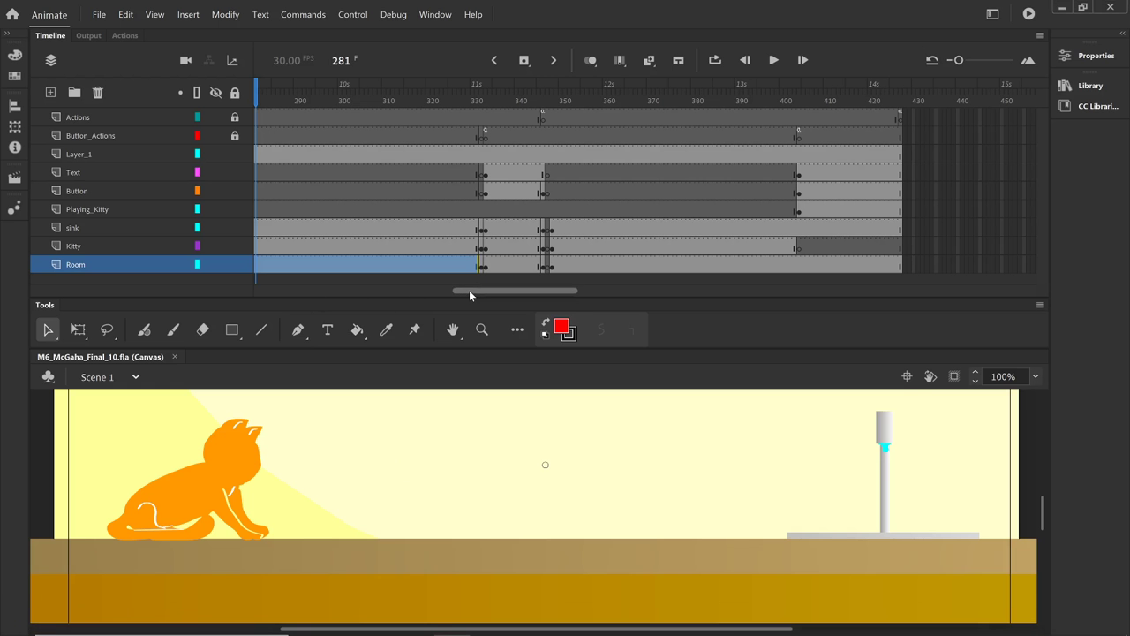
drag(469, 289, 226, 288)
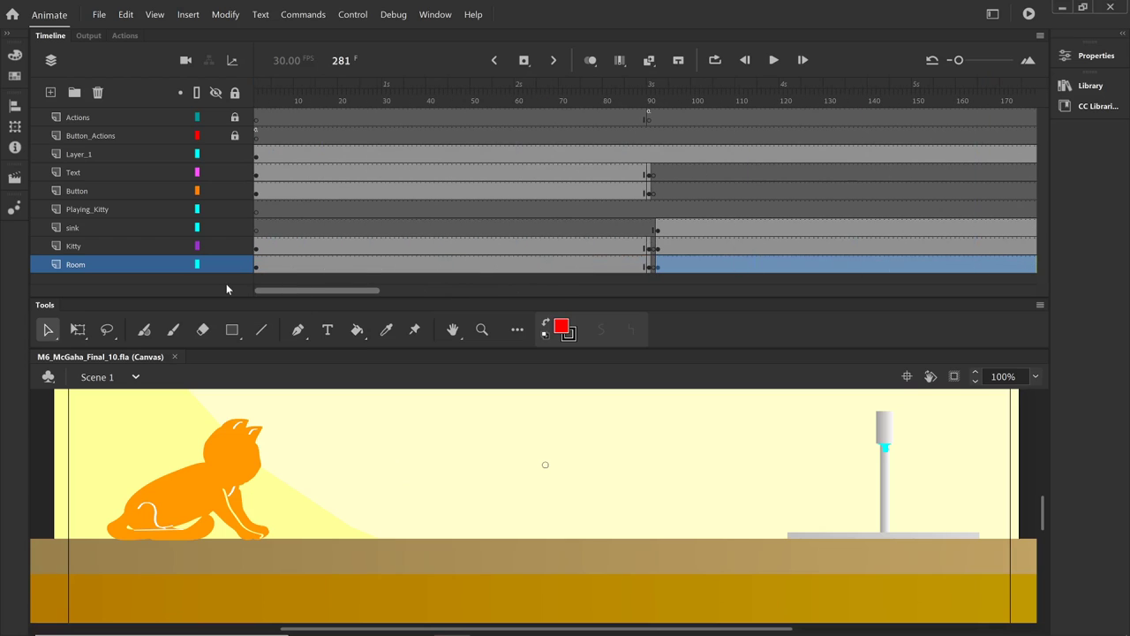
click(283, 96)
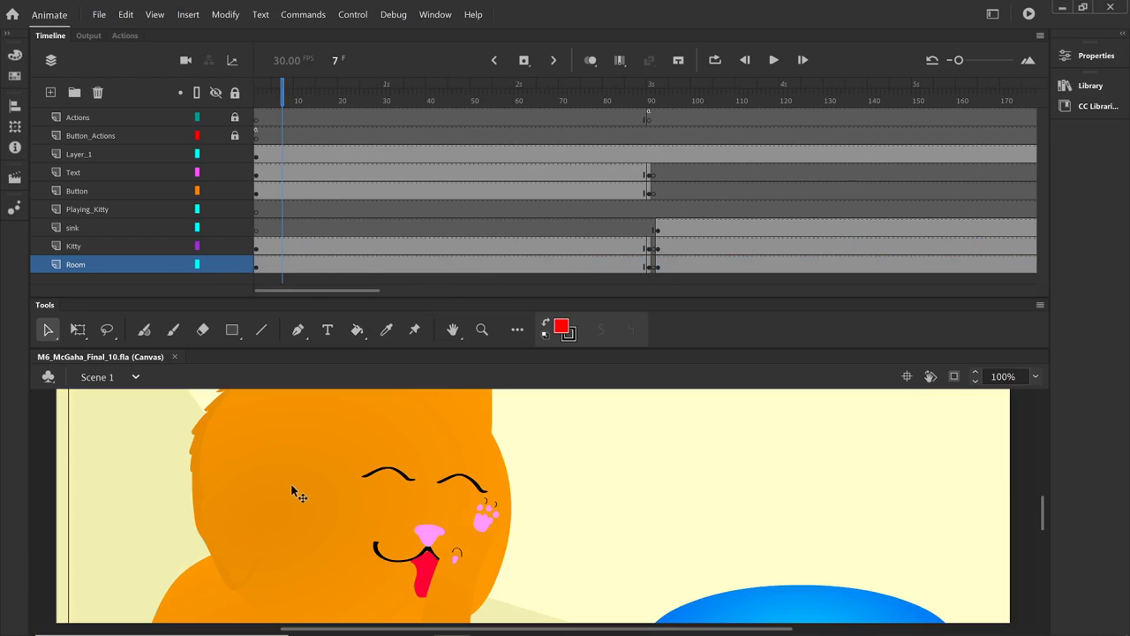
click(293, 486)
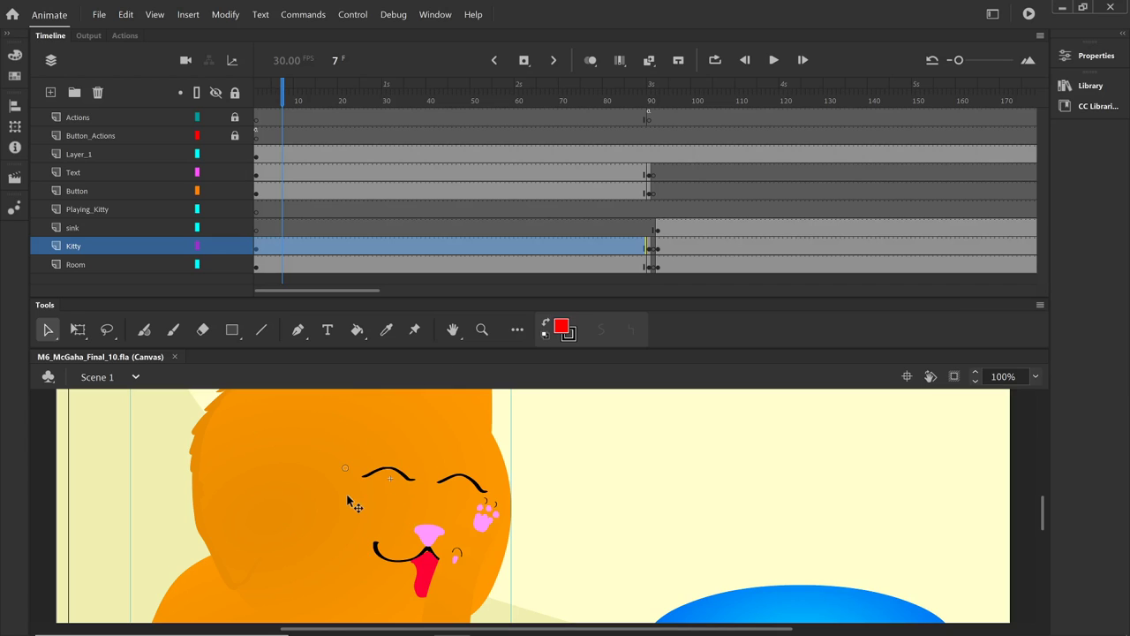
click(1086, 55)
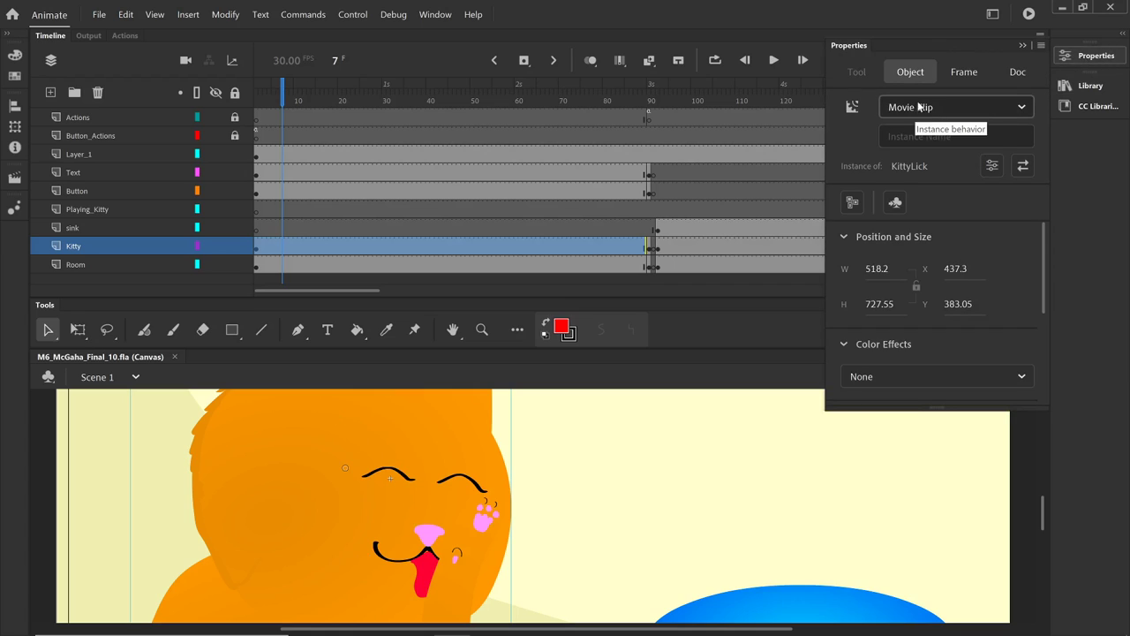
Step: Examine the KittyLick movie clip's foot, tongue and Sound layers along its timeline, and return to Scene 1
double_click(320, 477)
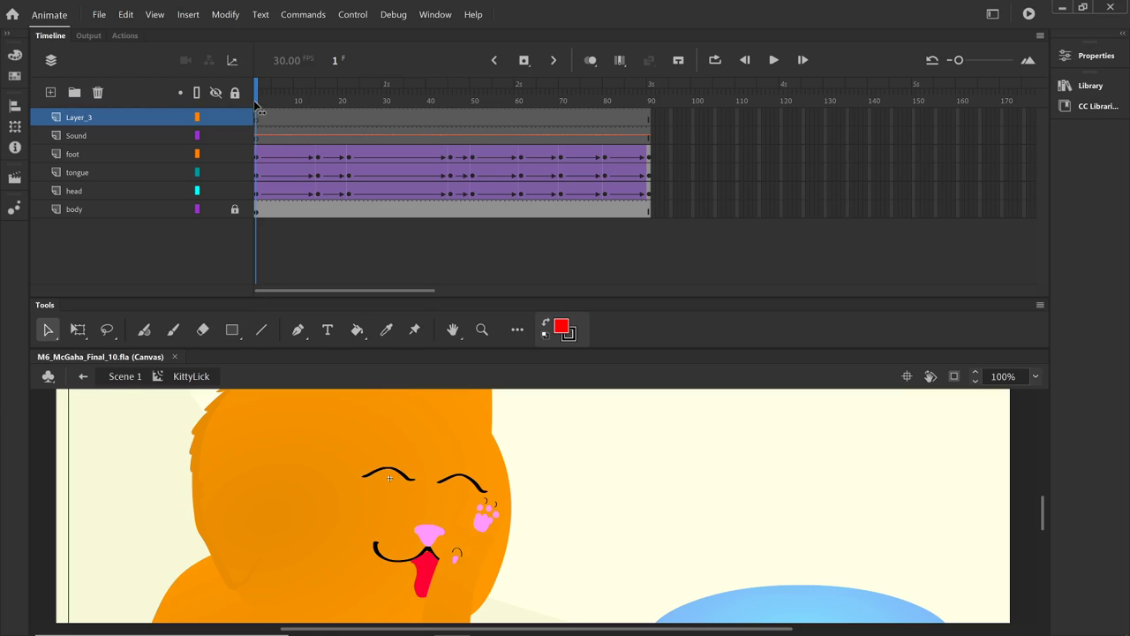
click(216, 153)
click(216, 153)
click(215, 172)
click(215, 172)
drag(258, 93, 171, 165)
click(335, 137)
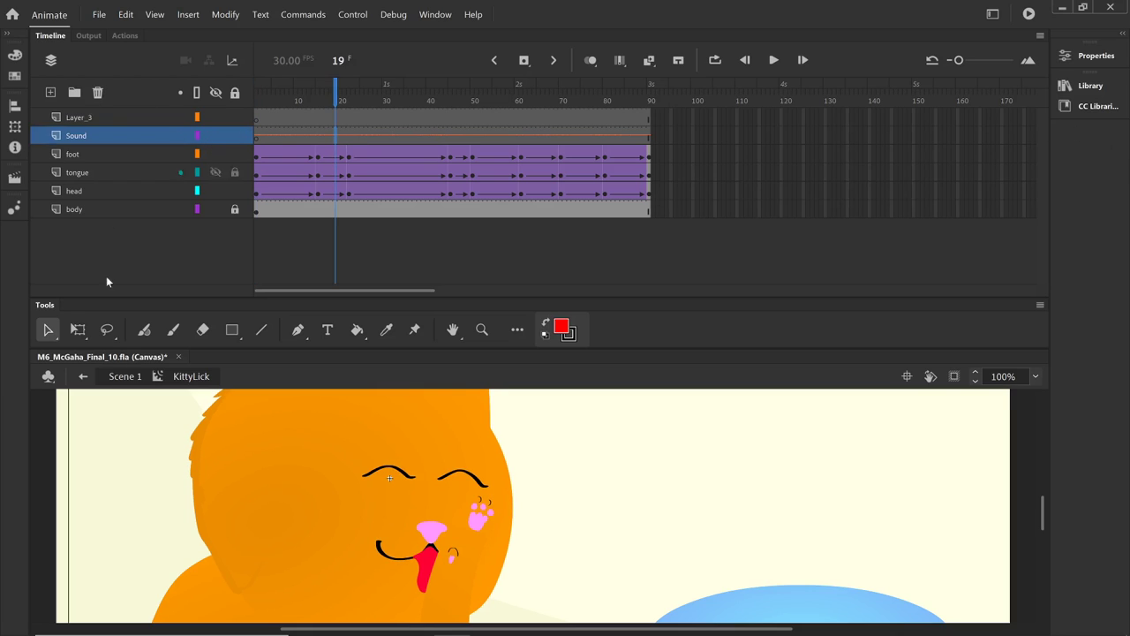
click(122, 377)
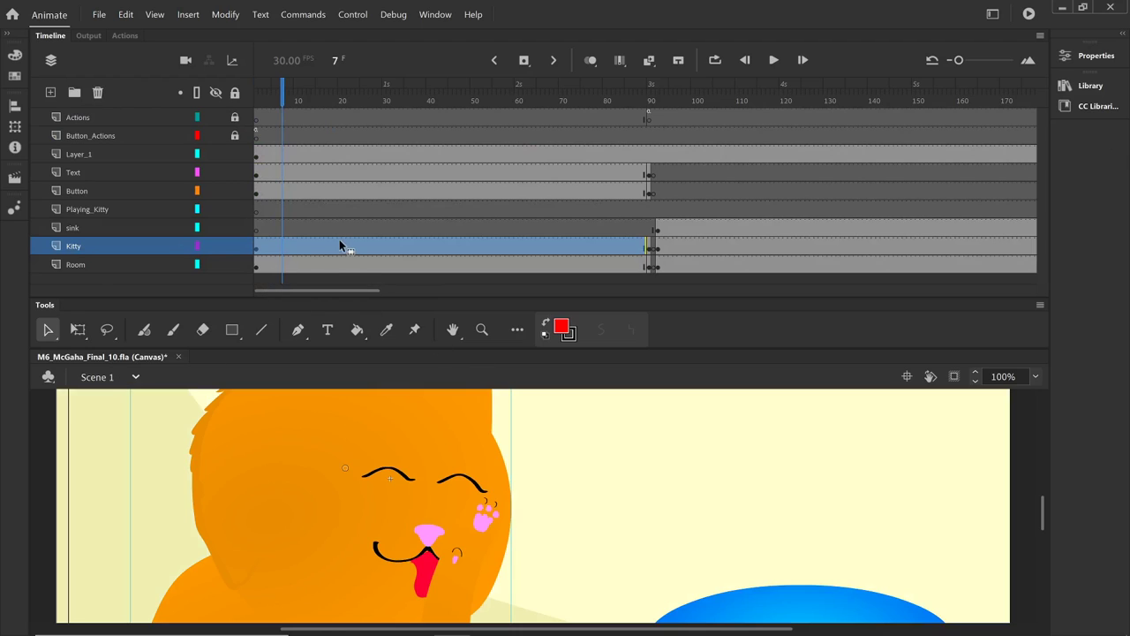
Step: Open the BG_Music movie clip through the red signature on Layer_1, examine its timeline, and return to Scene 1
click(278, 158)
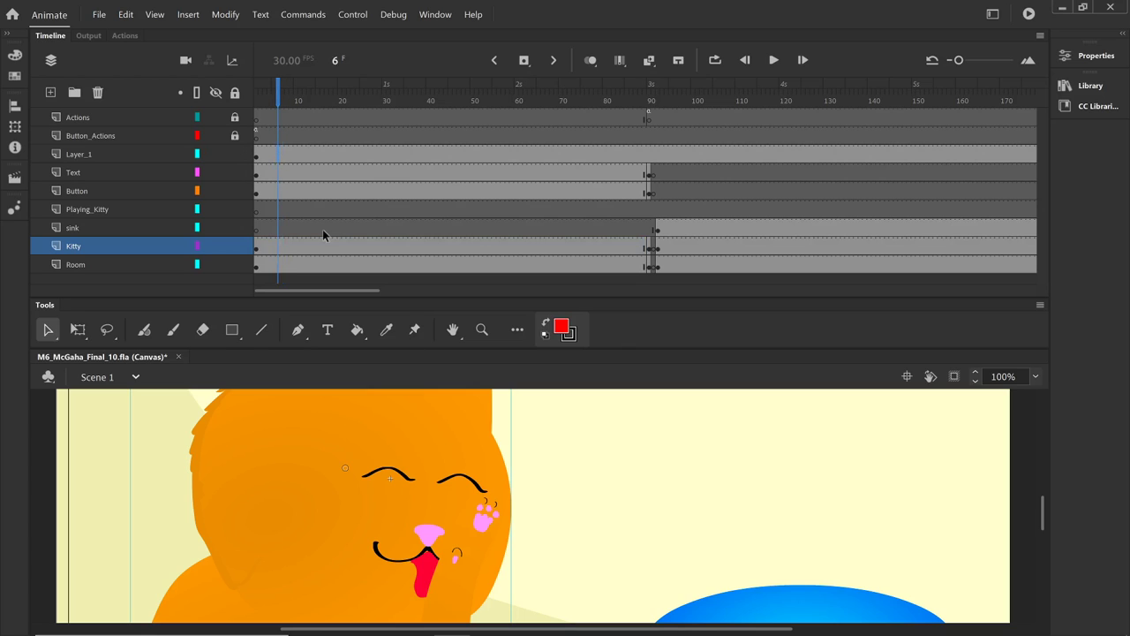
scroll(803, 532, down, 5)
scroll(806, 528, up, 2)
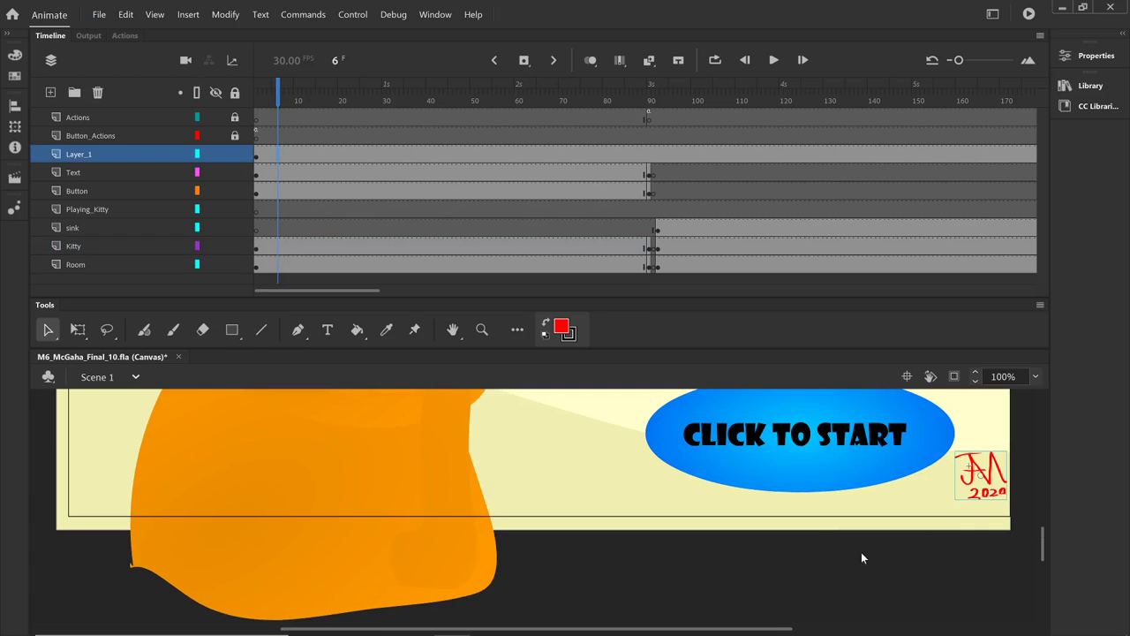
double_click(991, 484)
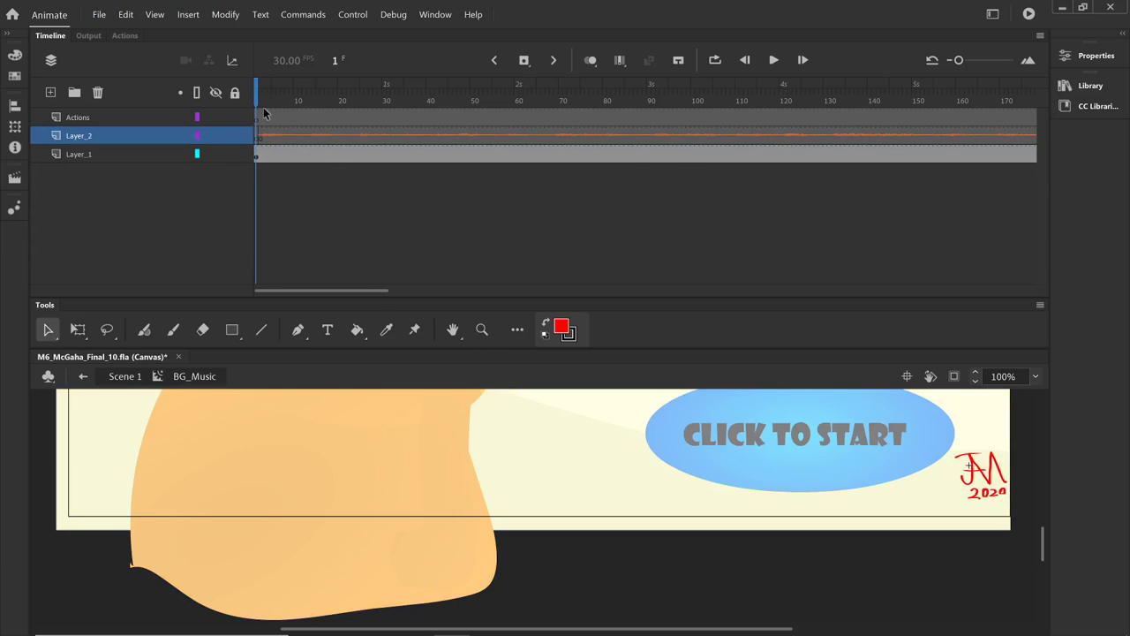
drag(258, 104, 176, 126)
click(125, 376)
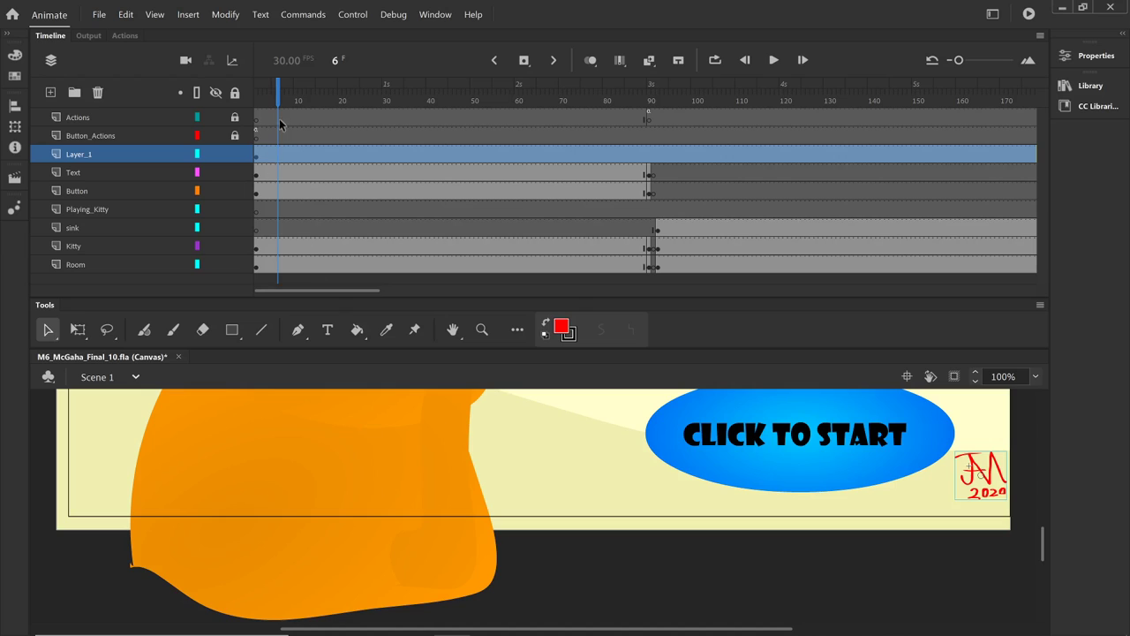
Step: Review the main timeline from the frame 1 button action to the keyframes at frames 91 and 92 between the two screens
scroll(380, 499, up, 4)
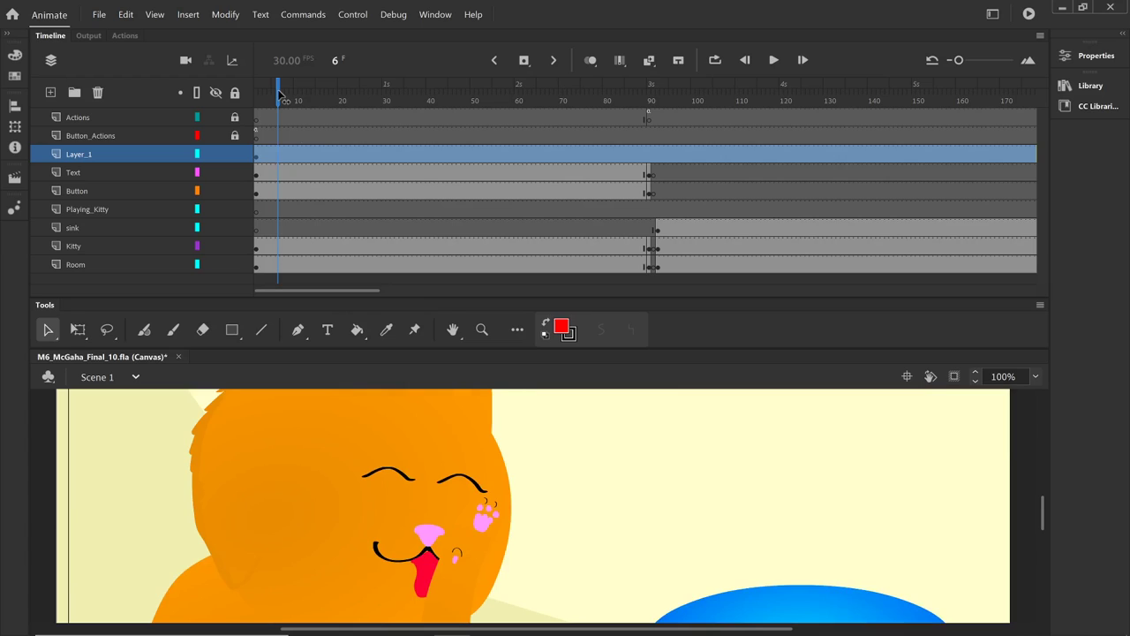
drag(278, 93, 256, 97)
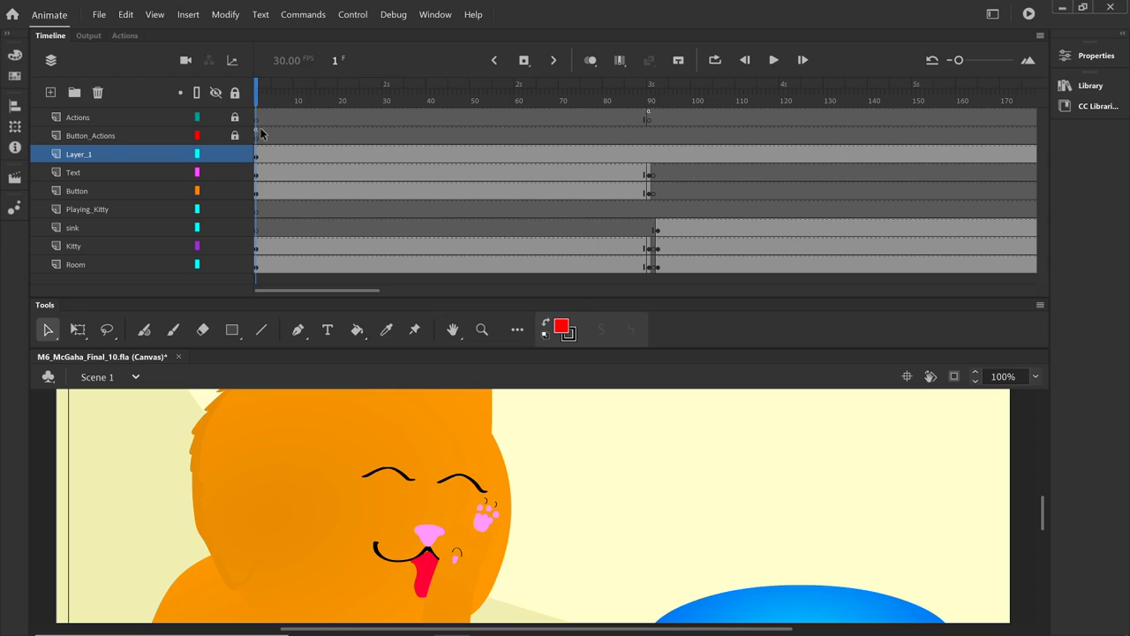
click(256, 132)
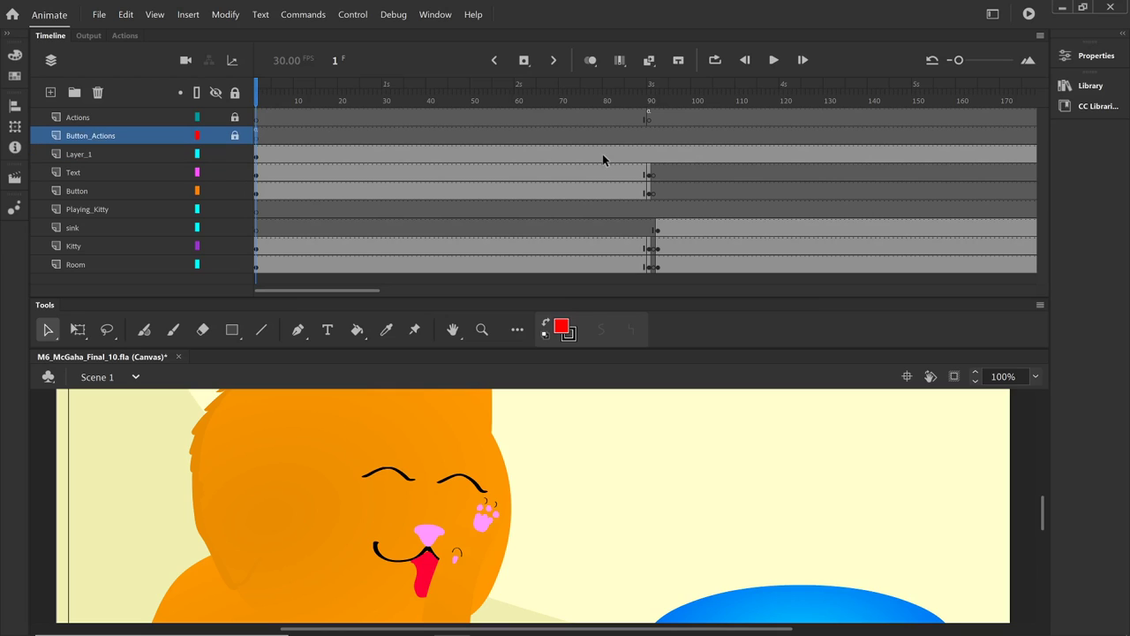
click(655, 171)
click(655, 191)
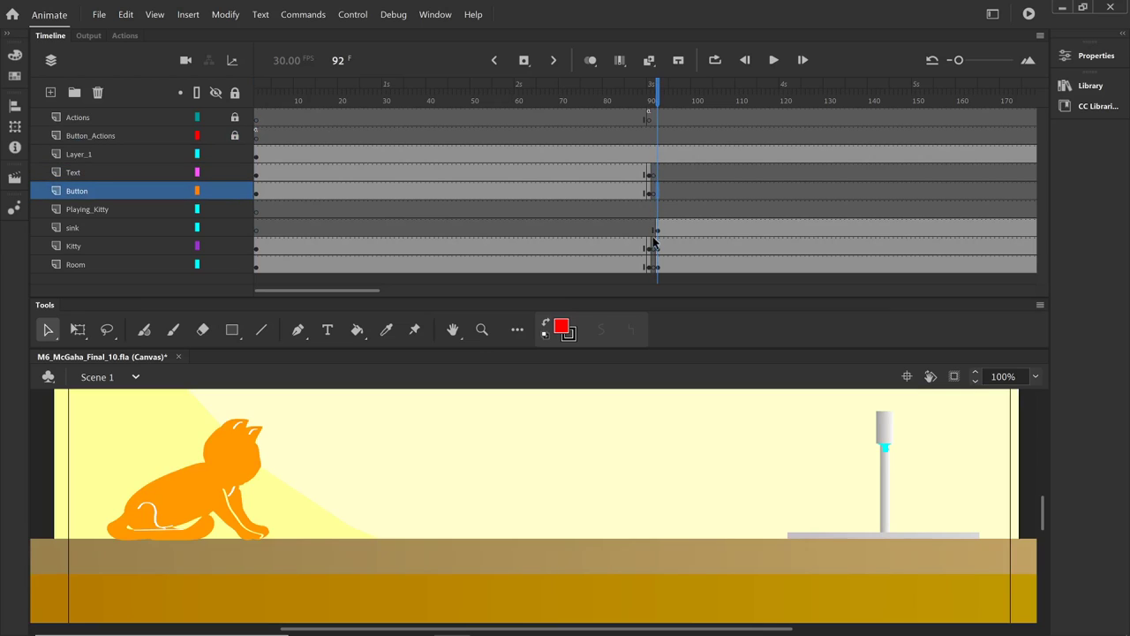
click(657, 232)
click(654, 227)
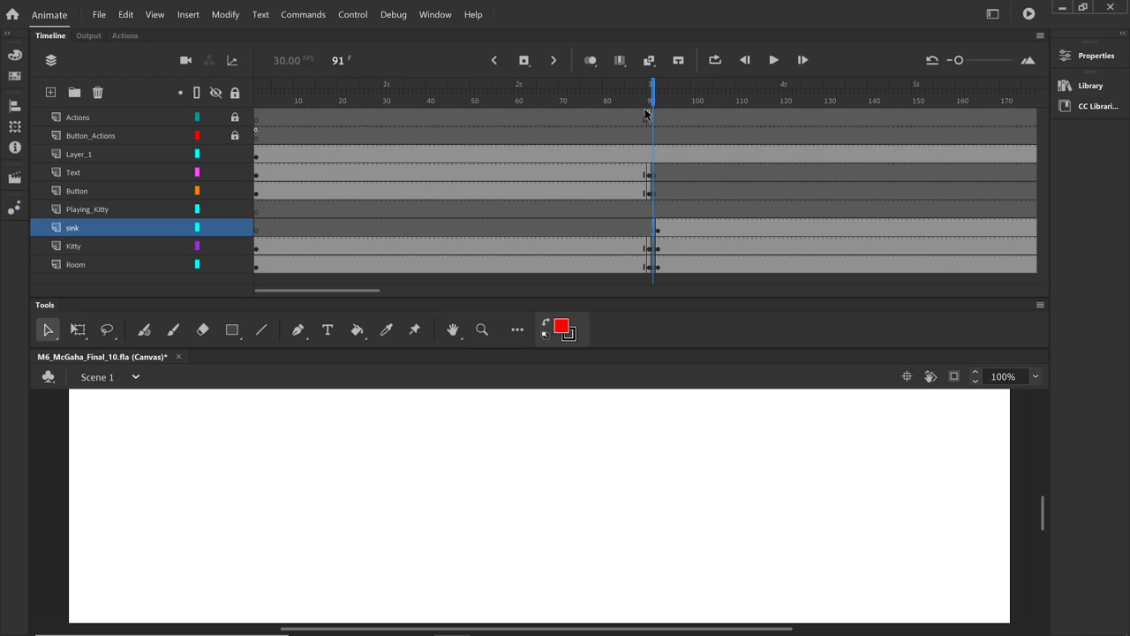
click(626, 164)
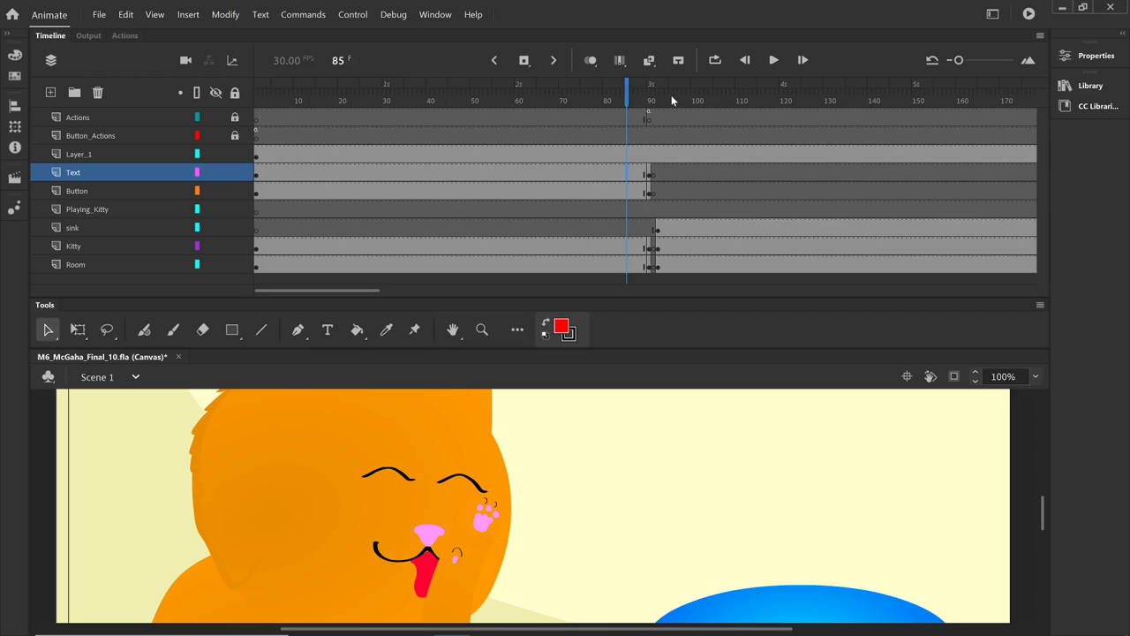
Step: Go to frame 140 of the main timeline and open the Sink movie clip for editing from the faucet
click(69, 229)
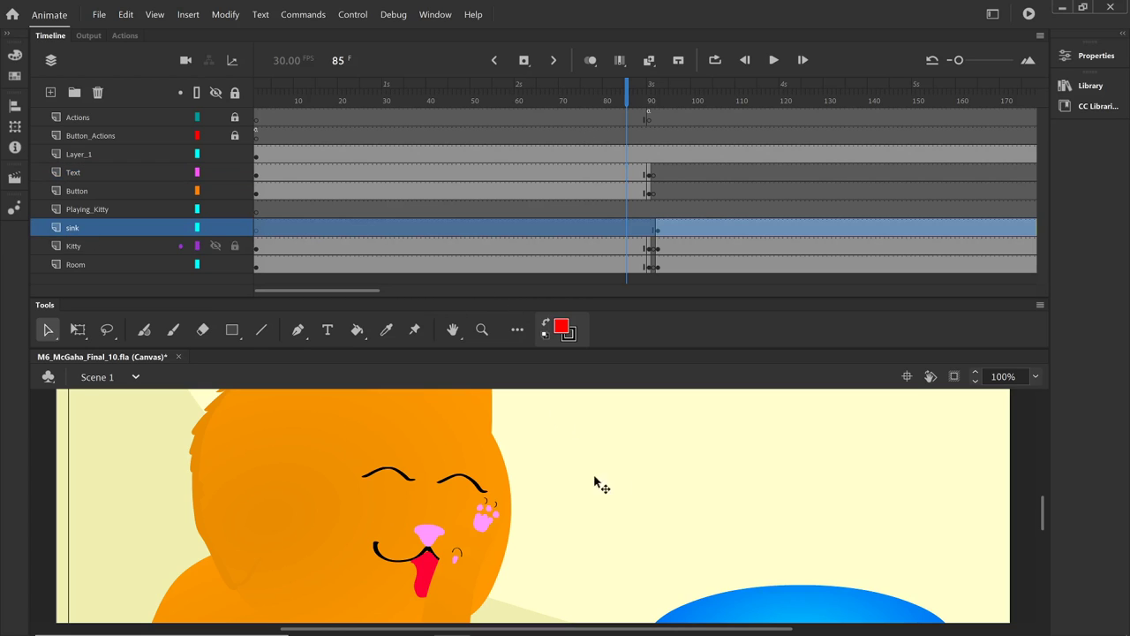
scroll(729, 484, down, 5)
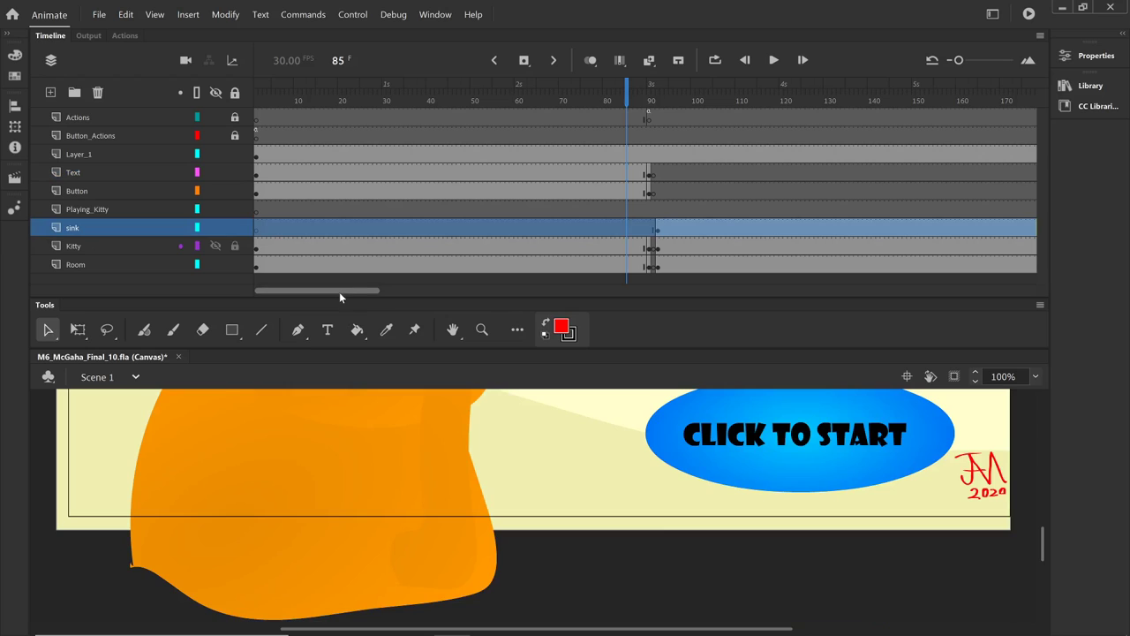
drag(339, 291, 366, 294)
click(706, 92)
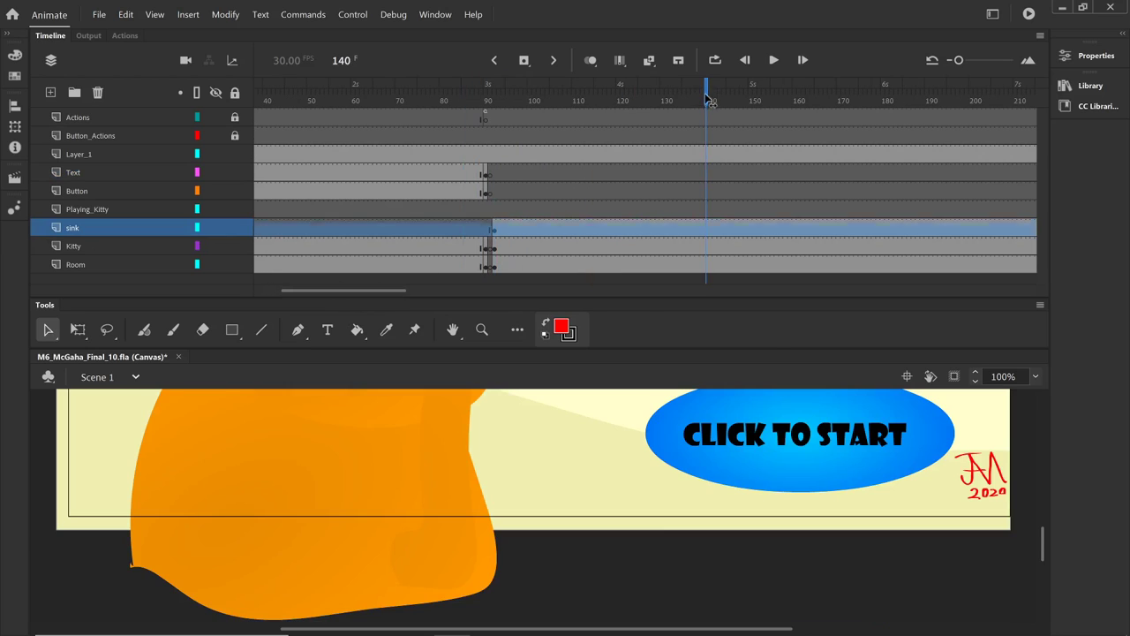
scroll(847, 505, up, 3)
scroll(848, 505, down, 3)
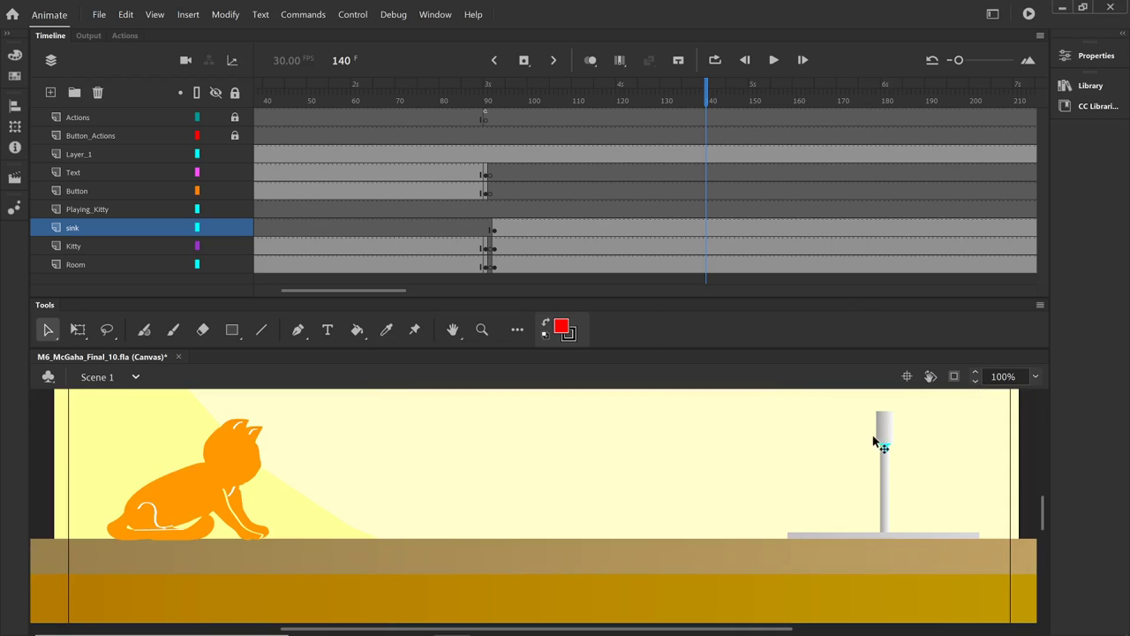
click(880, 441)
double_click(887, 433)
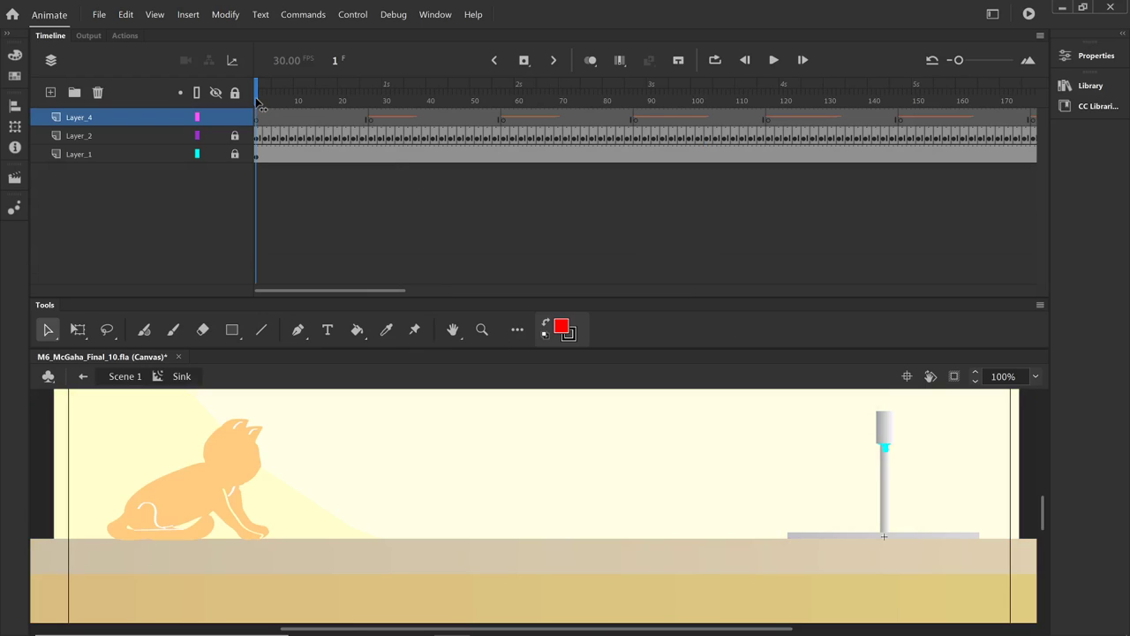
Step: Scrub back and forth through the Sink clip's timeline to examine the dripping water frames and the repeated sounds on Layer_4
drag(260, 103, 275, 104)
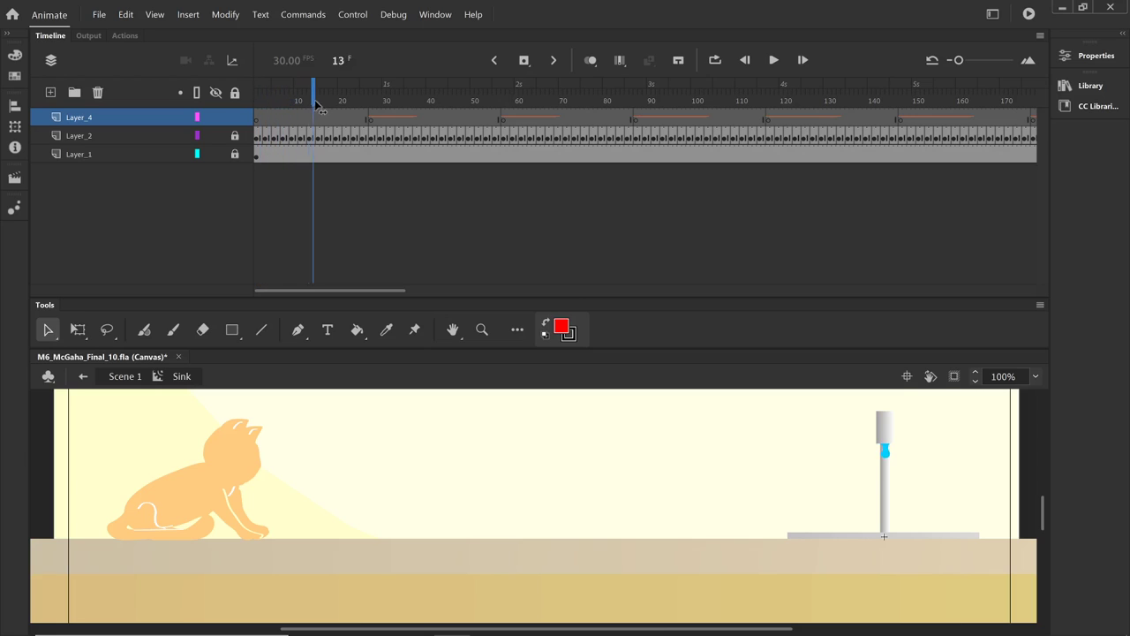
drag(445, 115, 592, 126)
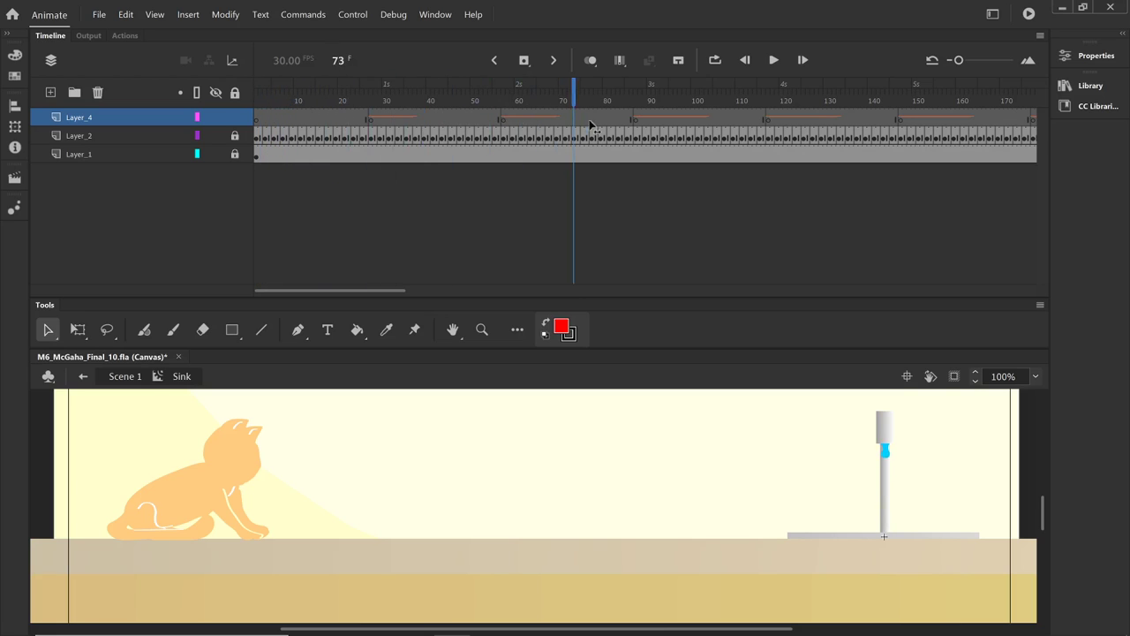
drag(785, 131, 913, 135)
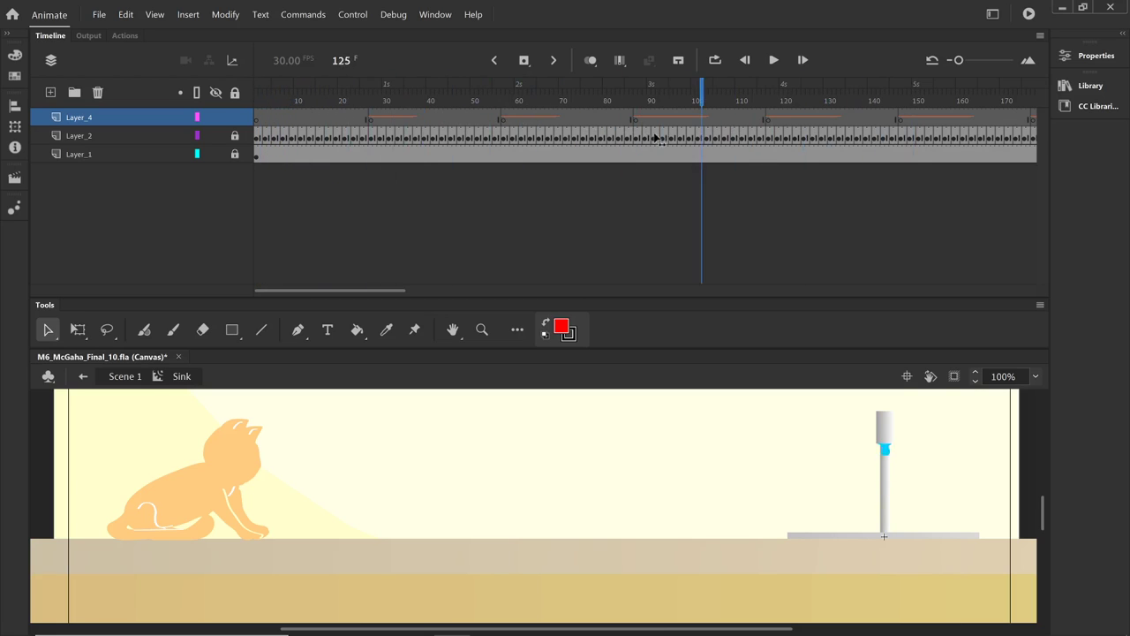
drag(658, 139, 471, 137)
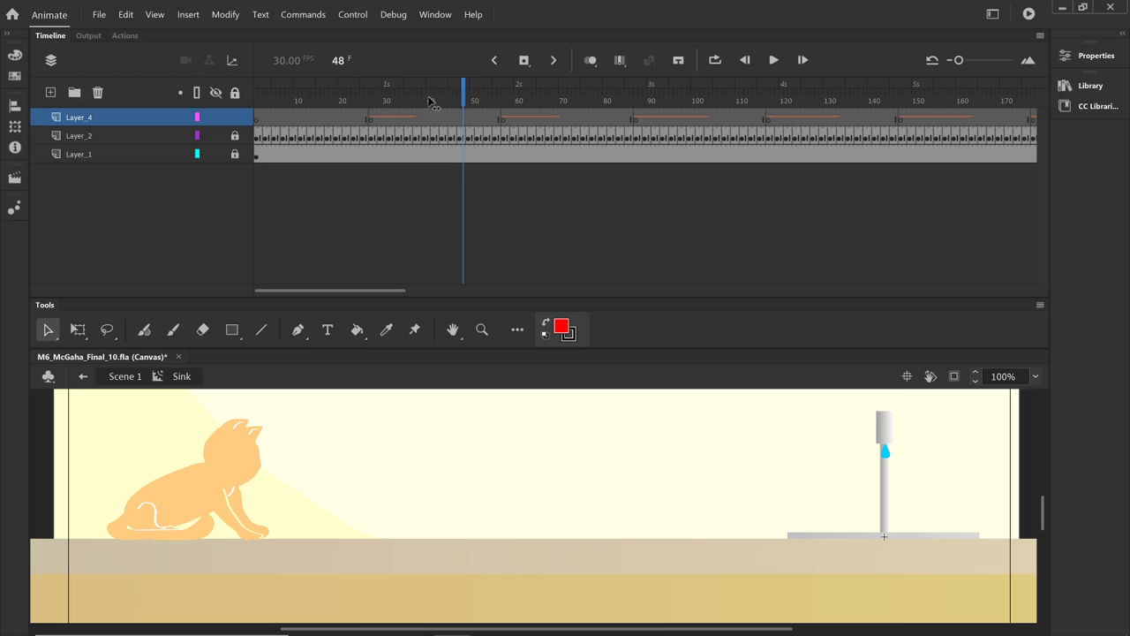
Step: Return from the Sink clip to Scene 1 and open the kitten's WalkCat movie clip for editing
drag(432, 102, 361, 107)
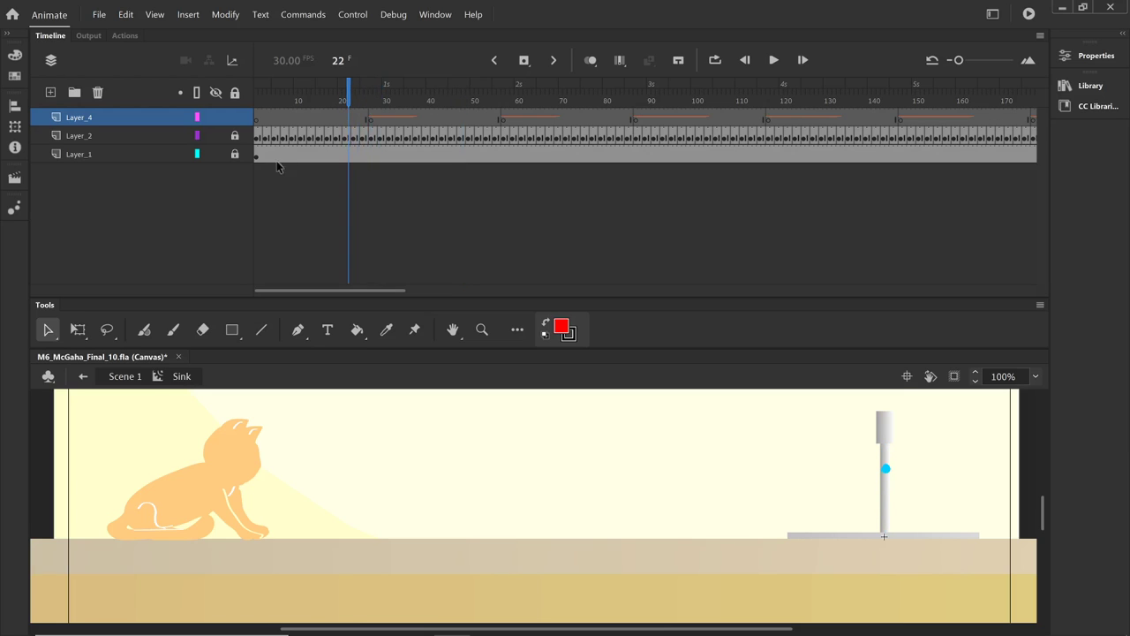
click(124, 376)
click(245, 469)
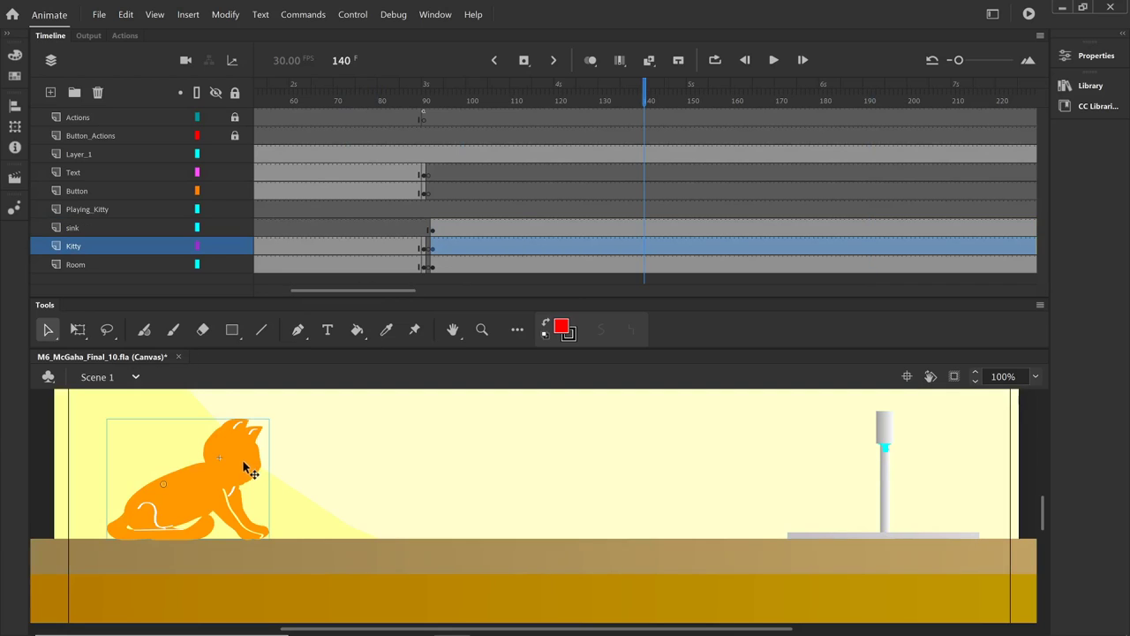
double_click(246, 469)
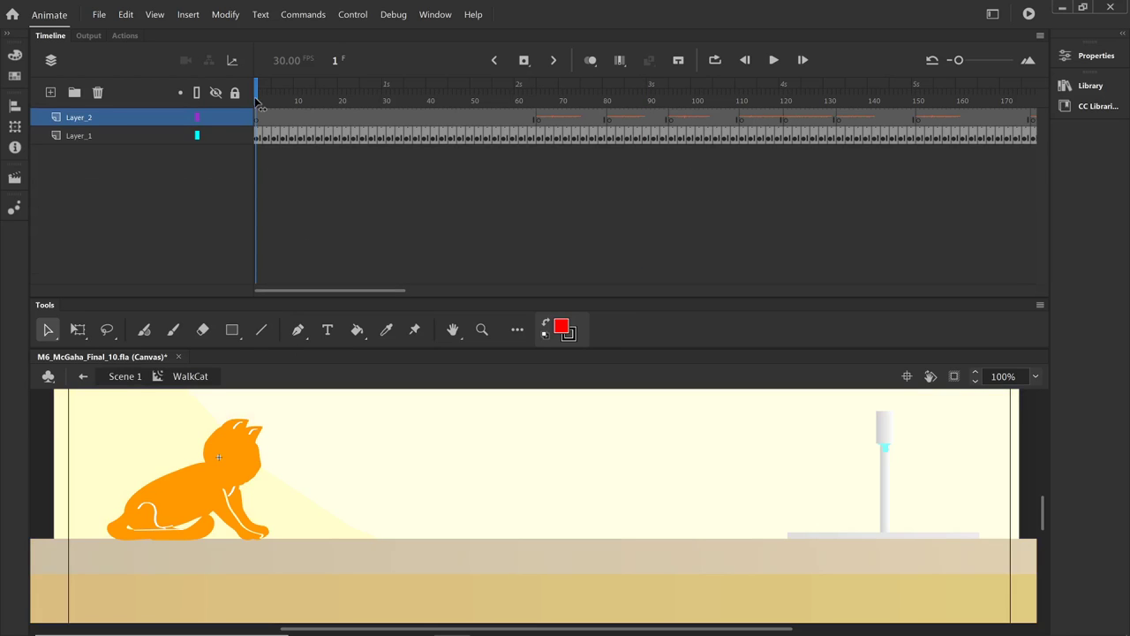
Step: Scrub through the WalkCat timeline to frame 240, examining the walking frames and Layer_2 sounds, and return to Scene 1
drag(260, 102, 942, 189)
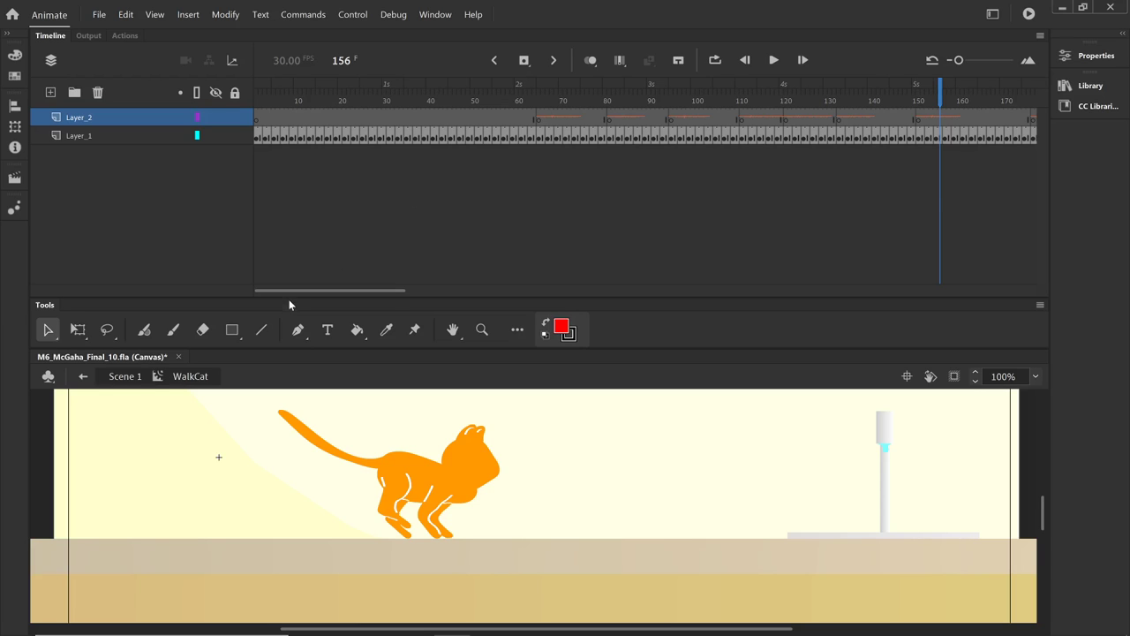
drag(289, 290, 373, 291)
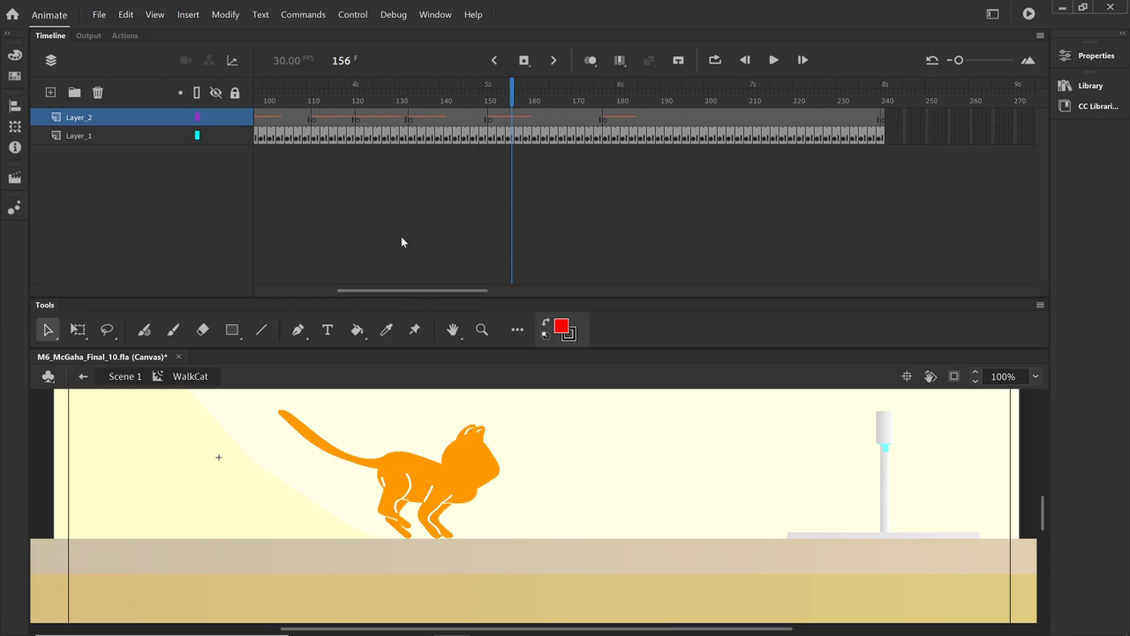
drag(514, 104, 951, 159)
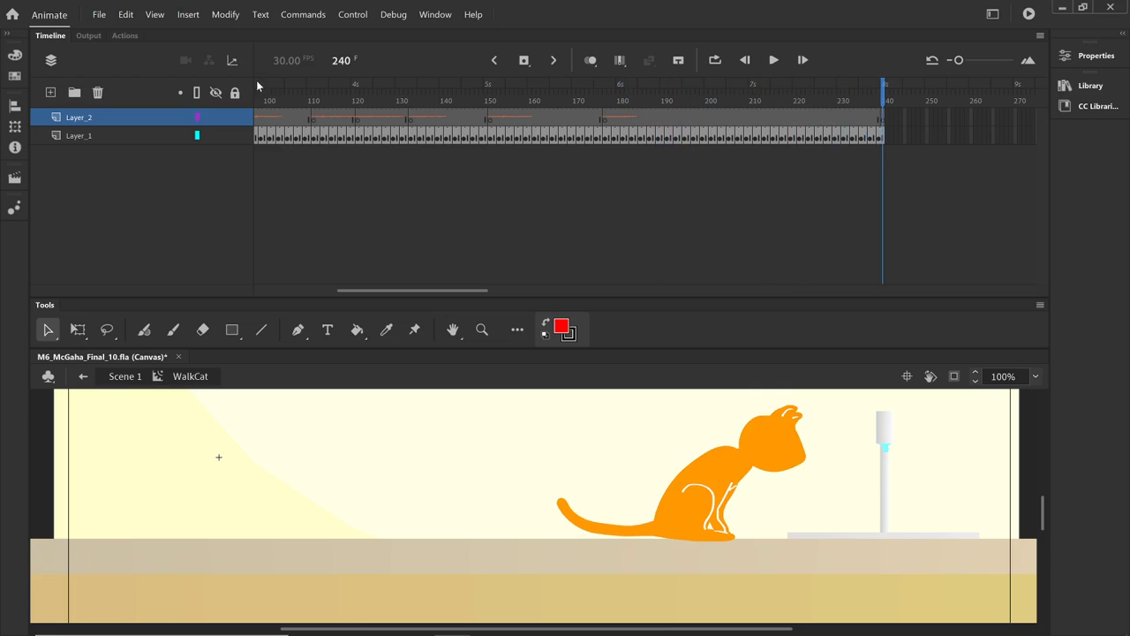
click(118, 375)
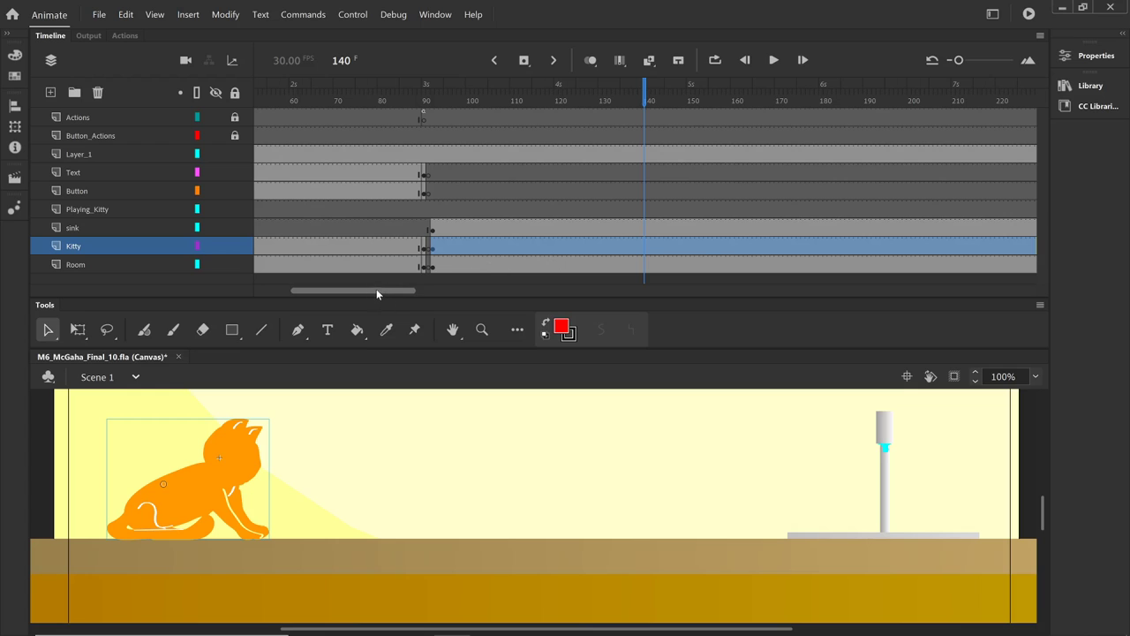
Step: Go to frame 338 of the main timeline, open the cat's KittyPlayIdle clip, examine its frames, and return to Scene 1
drag(376, 289, 532, 271)
click(732, 100)
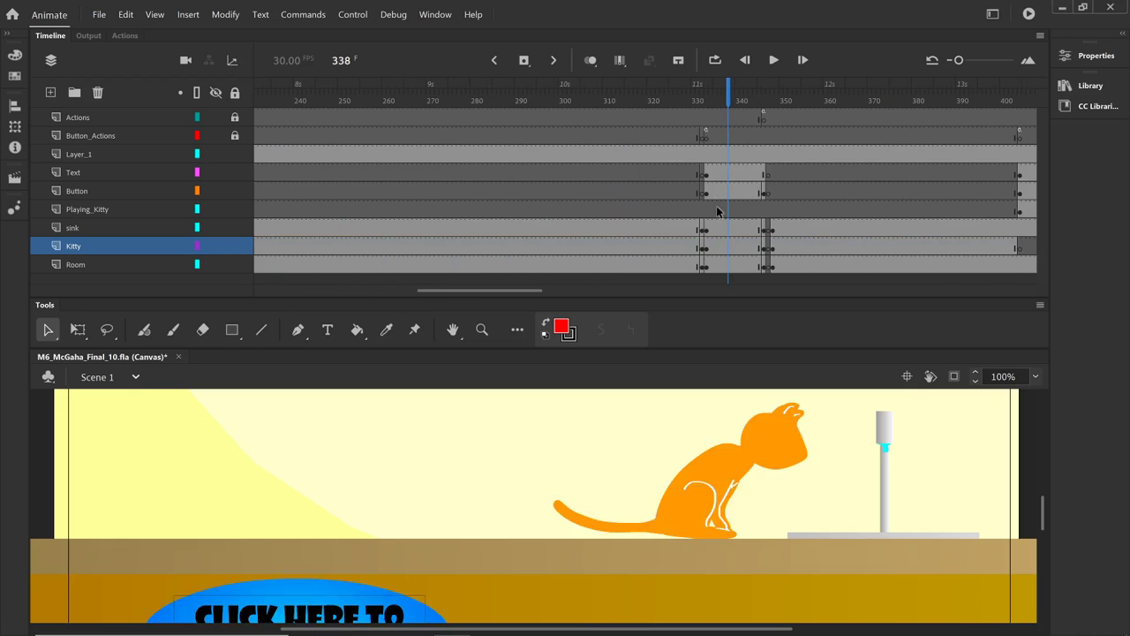
double_click(719, 456)
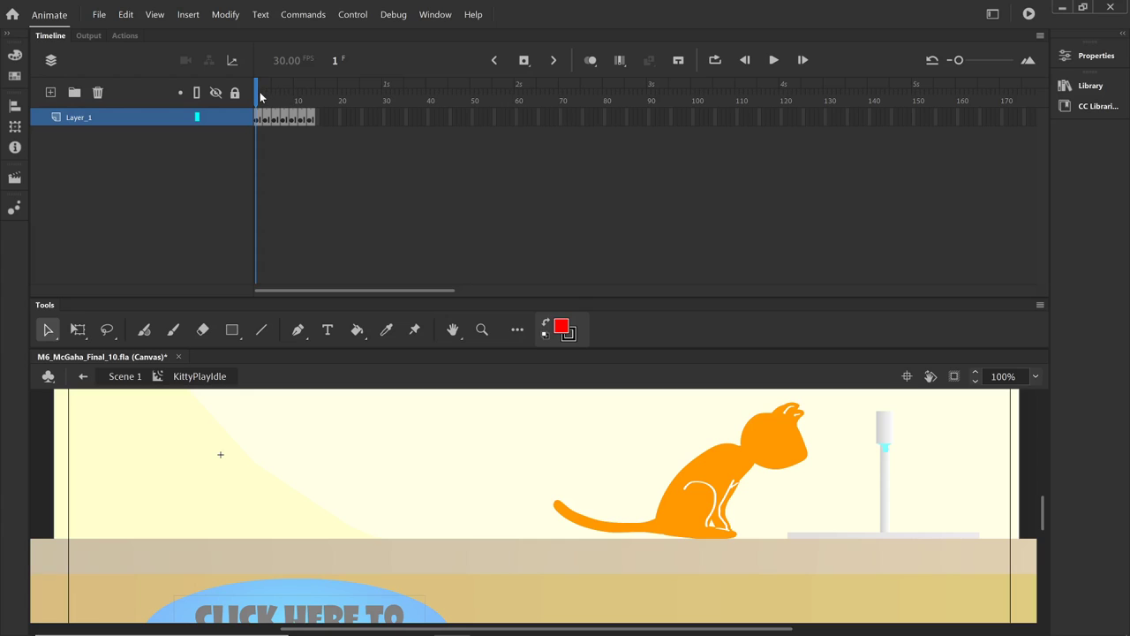
mouse_move(259, 98)
mouse_down()
mouse_move(314, 99)
mouse_move(249, 102)
mouse_move(324, 96)
mouse_move(235, 119)
mouse_move(328, 99)
mouse_move(254, 121)
mouse_move(273, 100)
mouse_move(311, 99)
mouse_move(261, 99)
mouse_move(313, 100)
mouse_move(253, 117)
mouse_up()
click(122, 380)
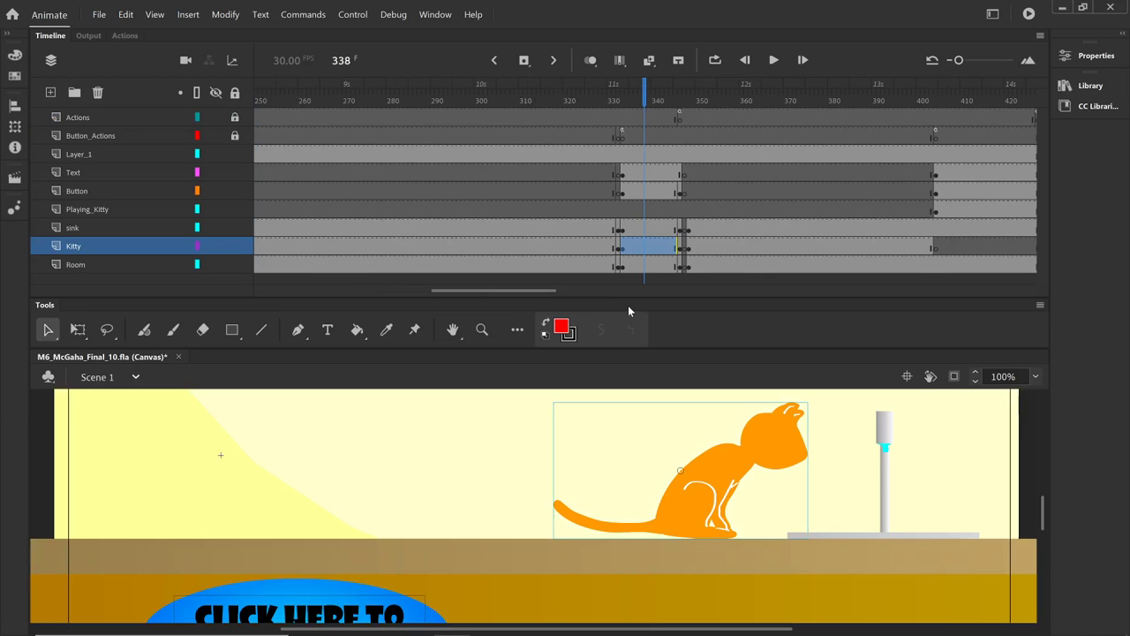
Step: Review the sink button's script on the Button_Actions keyframe at frame 333 and return to the timeline
drag(536, 293, 553, 294)
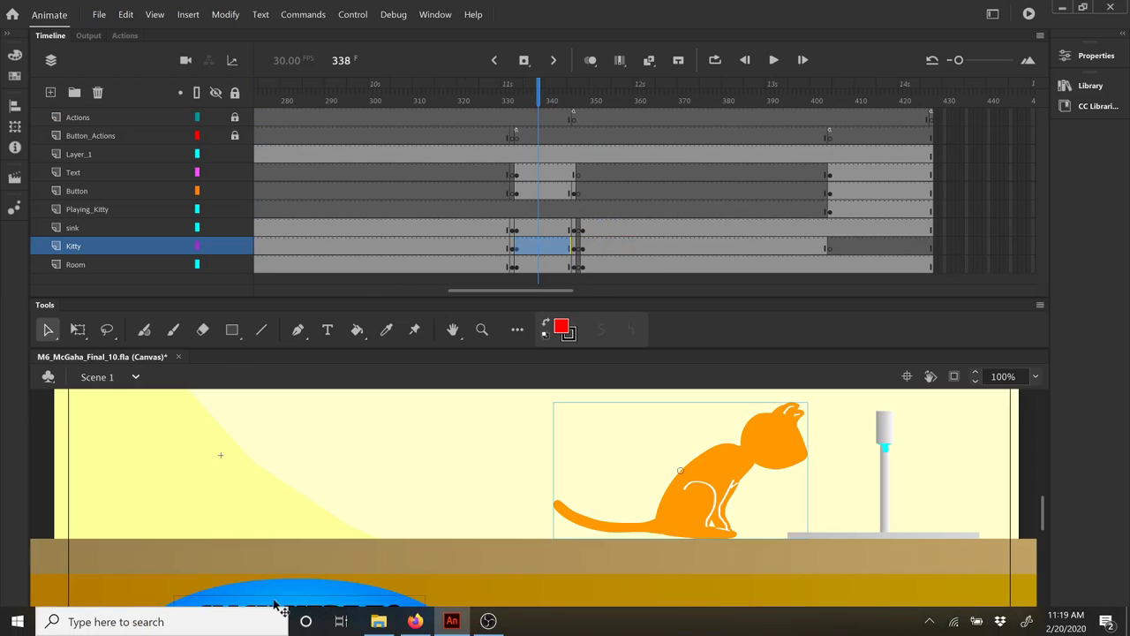
click(338, 541)
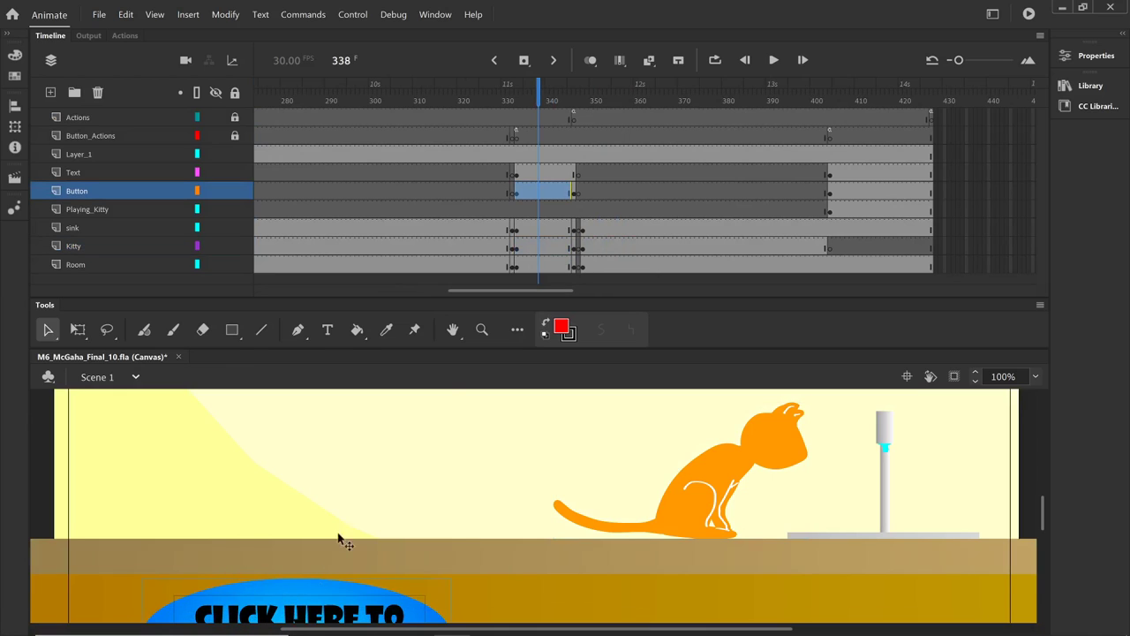
click(516, 138)
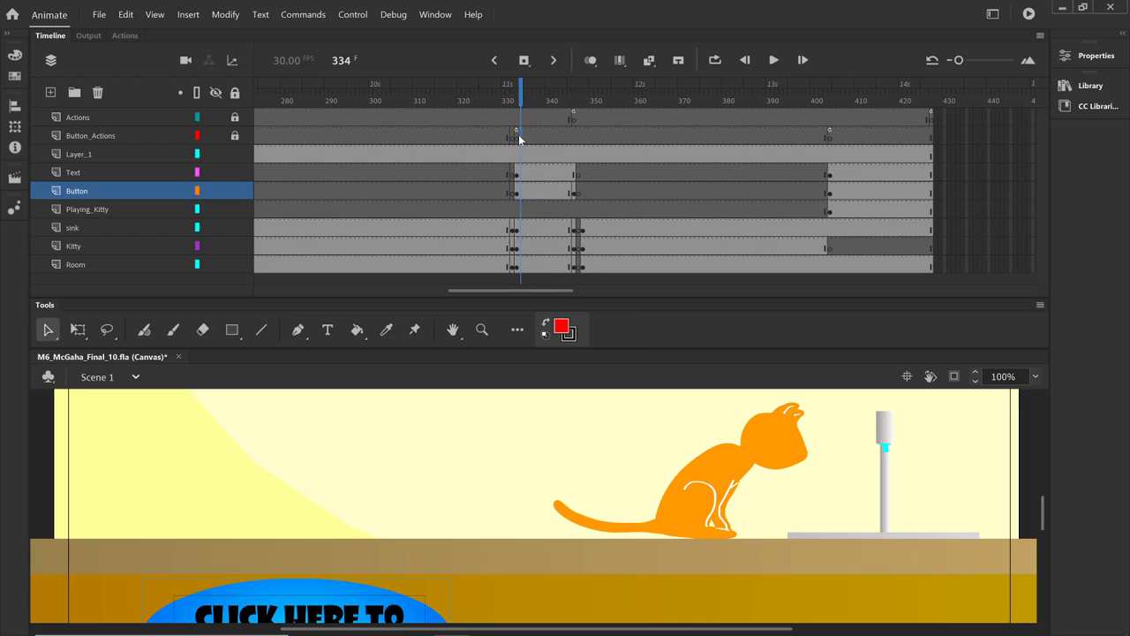
click(131, 37)
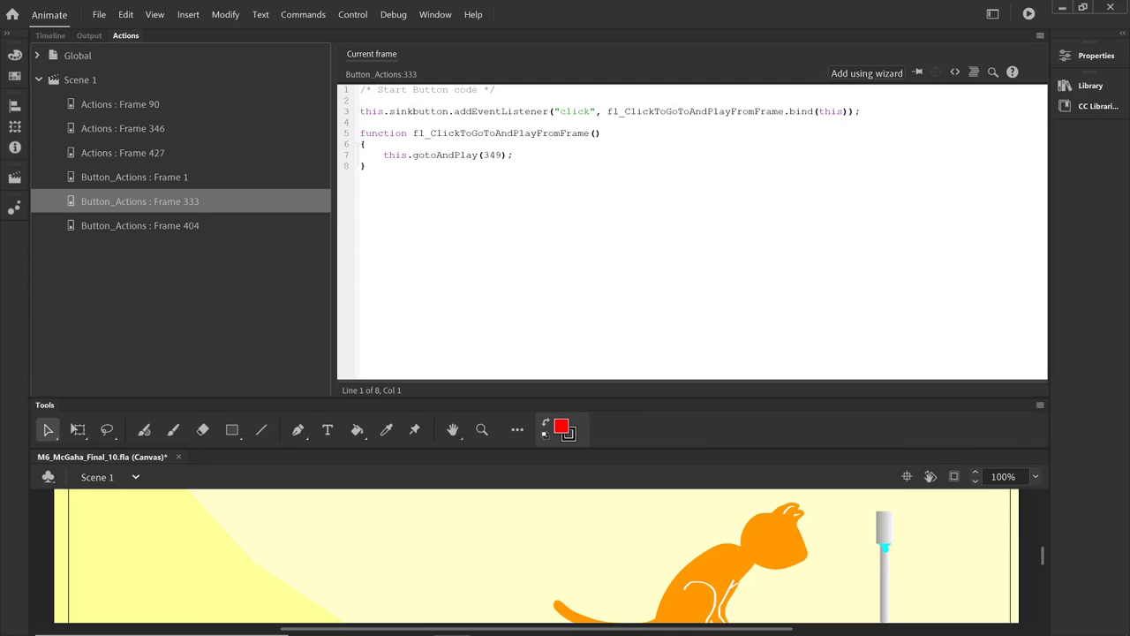
mouse_move(363, 144)
mouse_down()
mouse_move(513, 155)
mouse_move(365, 166)
mouse_up()
click(51, 36)
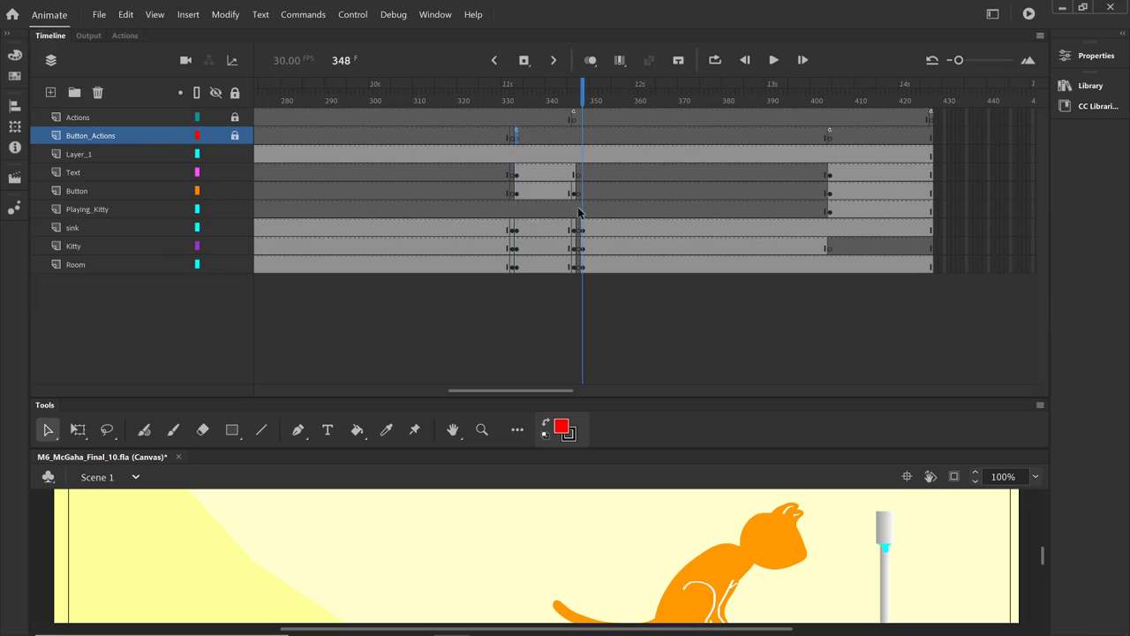
Step: Open the PlayingCat clip from the cat at frame 353, enlarge the stage area, scrub its first frames, and return to Scene 1
click(604, 231)
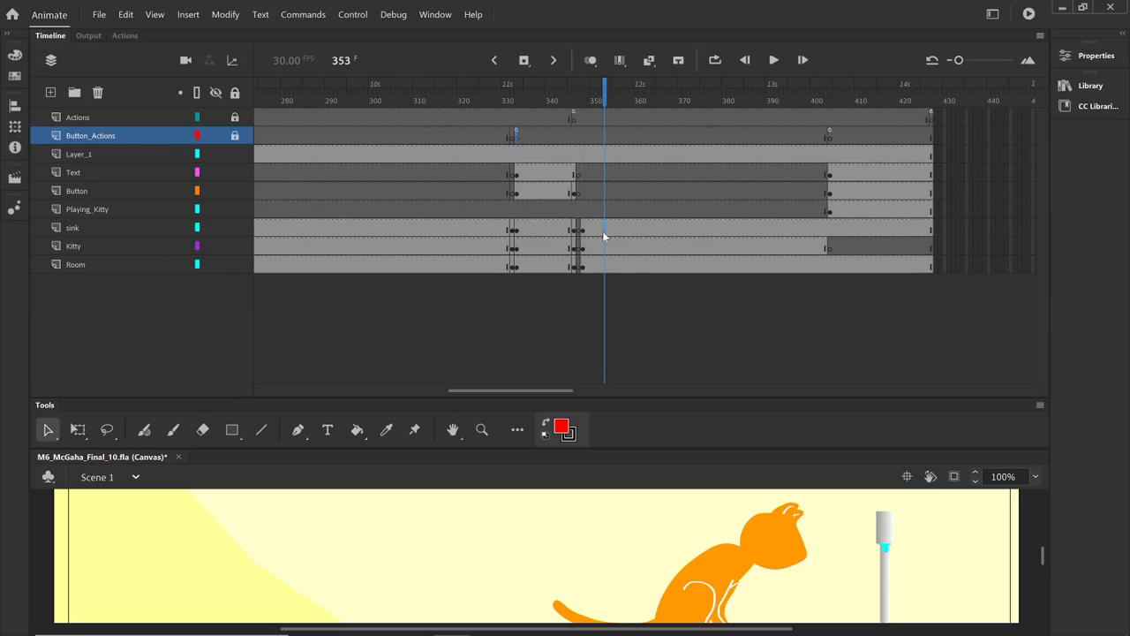
double_click(746, 554)
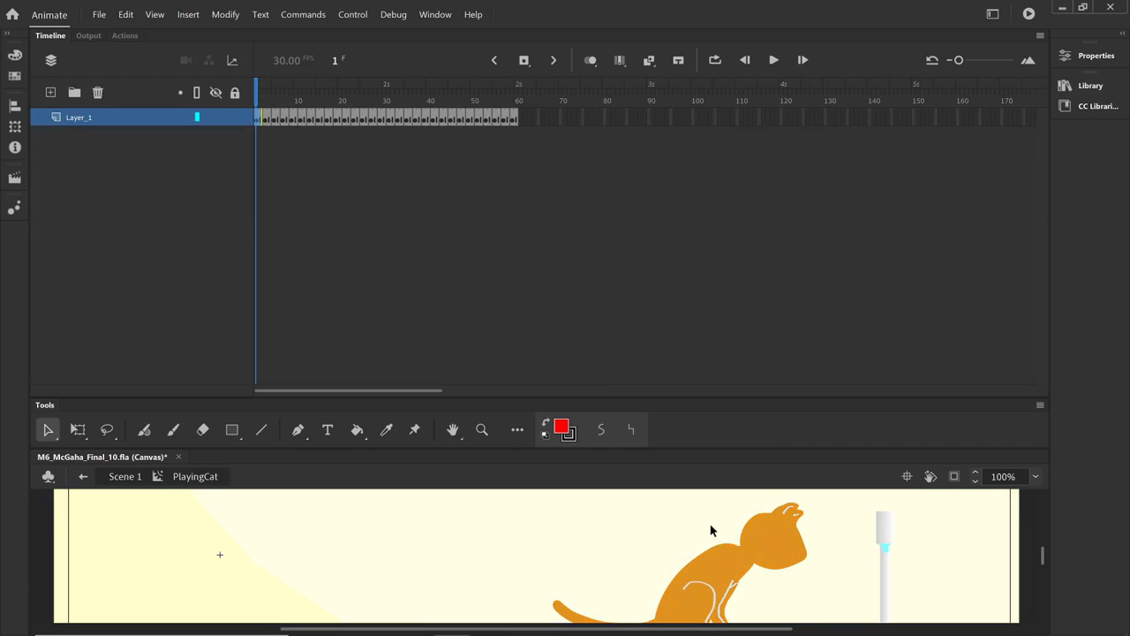
drag(630, 399, 623, 270)
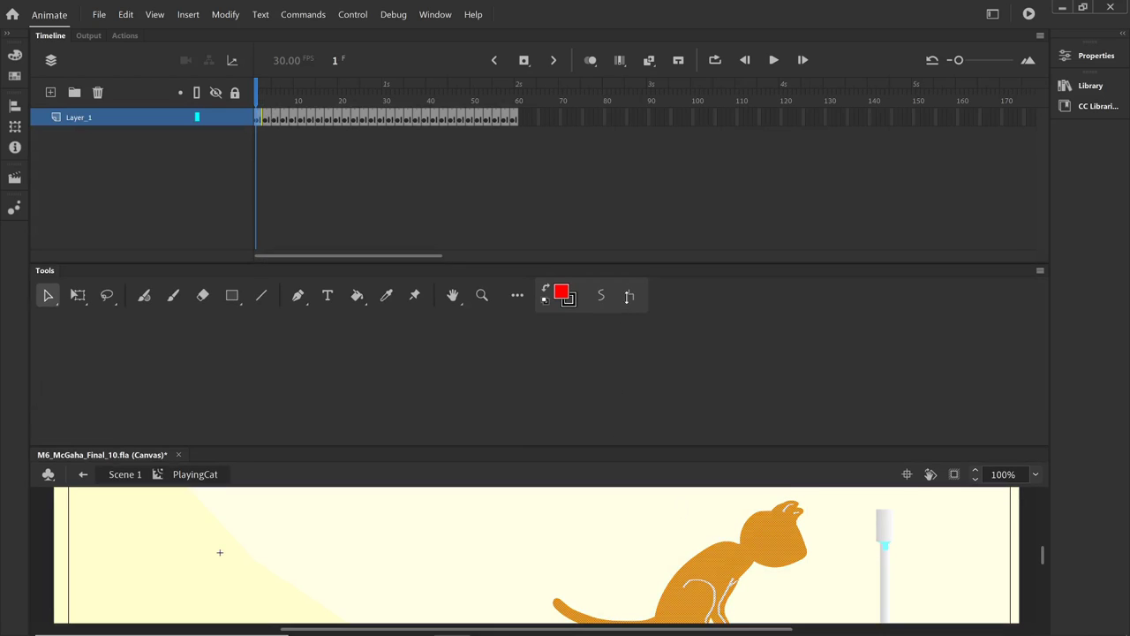
drag(614, 448, 484, 224)
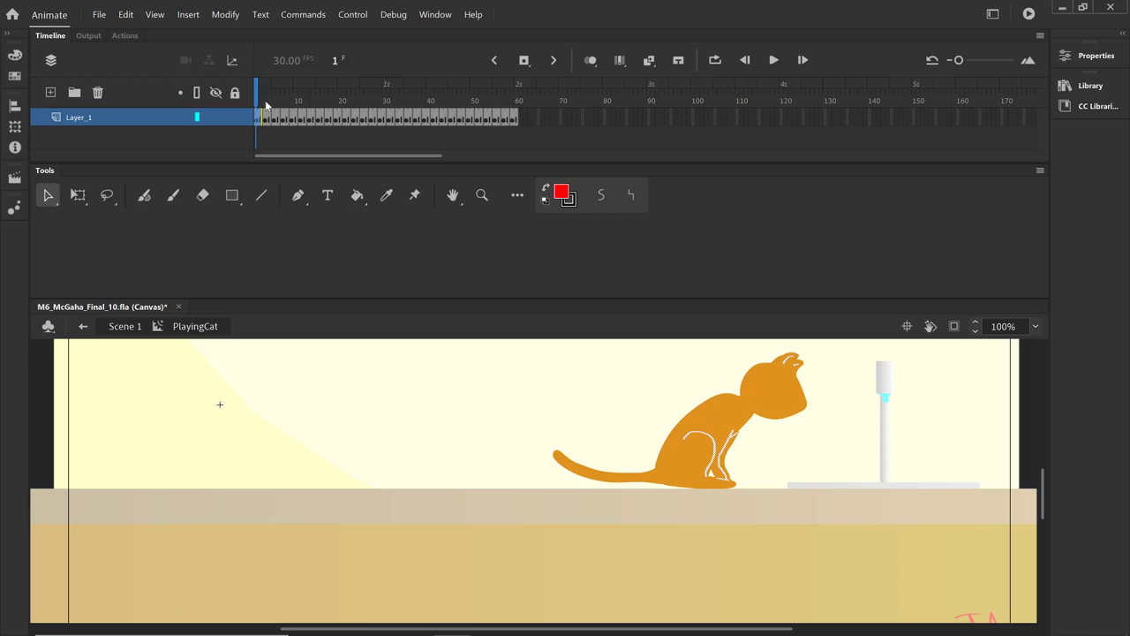
drag(257, 98, 274, 133)
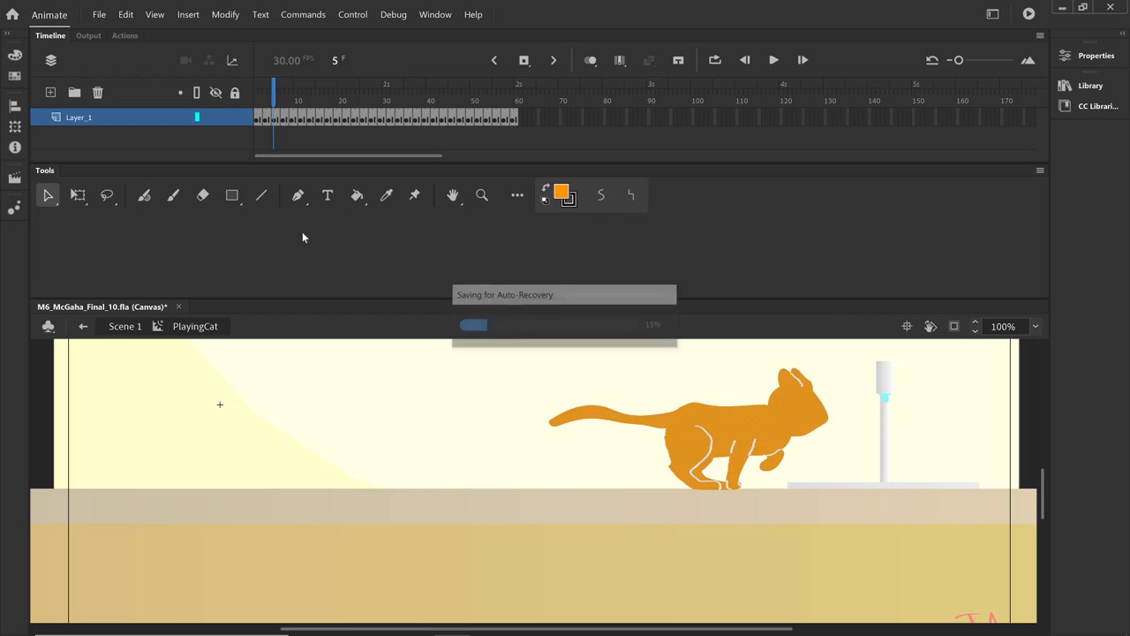
click(124, 326)
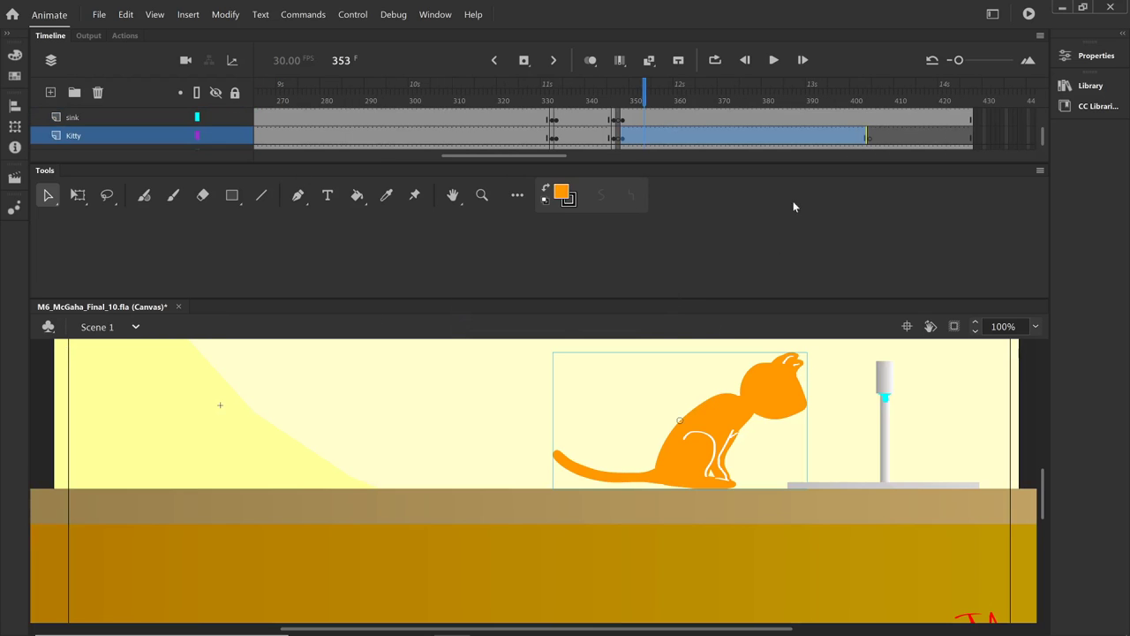
Step: Enlarge the timeline area, scrub the main timeline to frame 403, and bring the first frames and upper layers back into view
drag(722, 164, 742, 285)
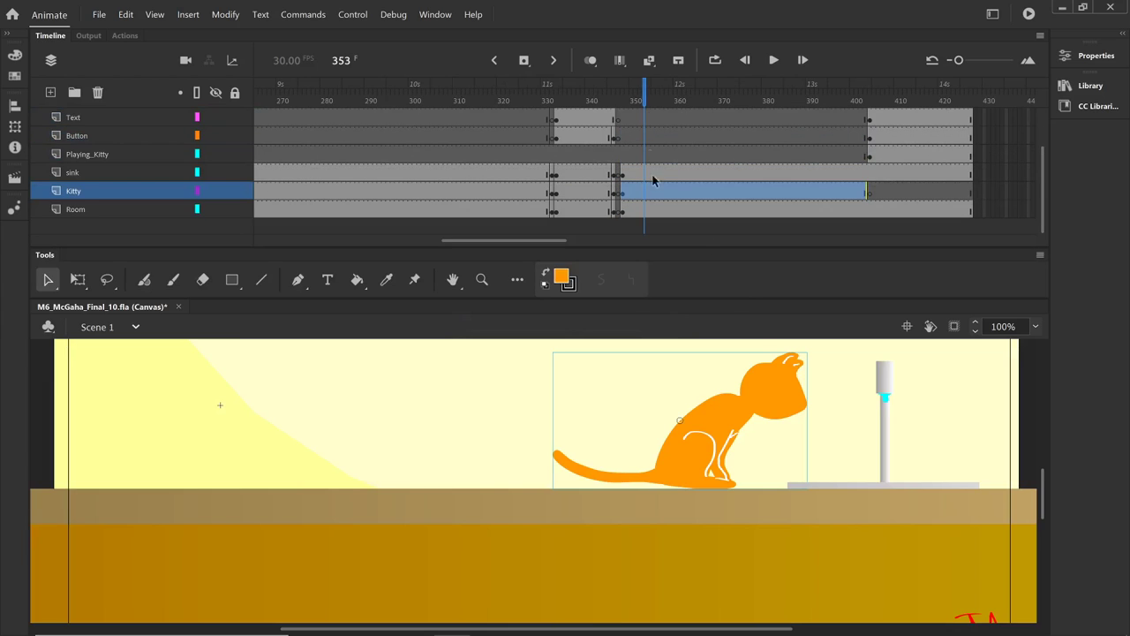
drag(646, 88, 865, 95)
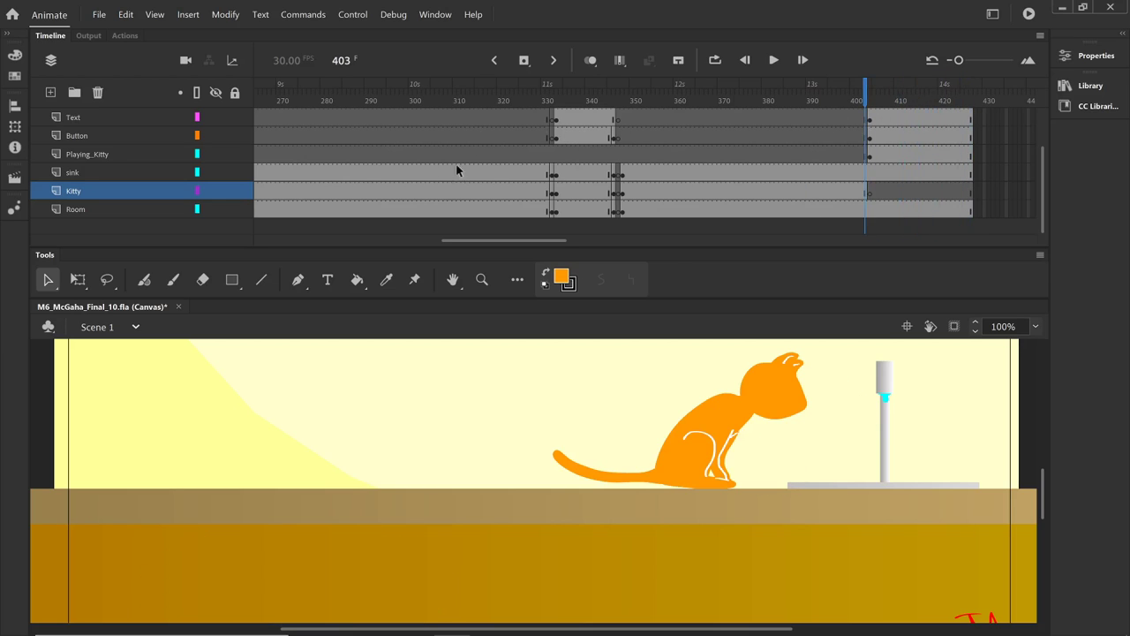
drag(504, 242, 296, 251)
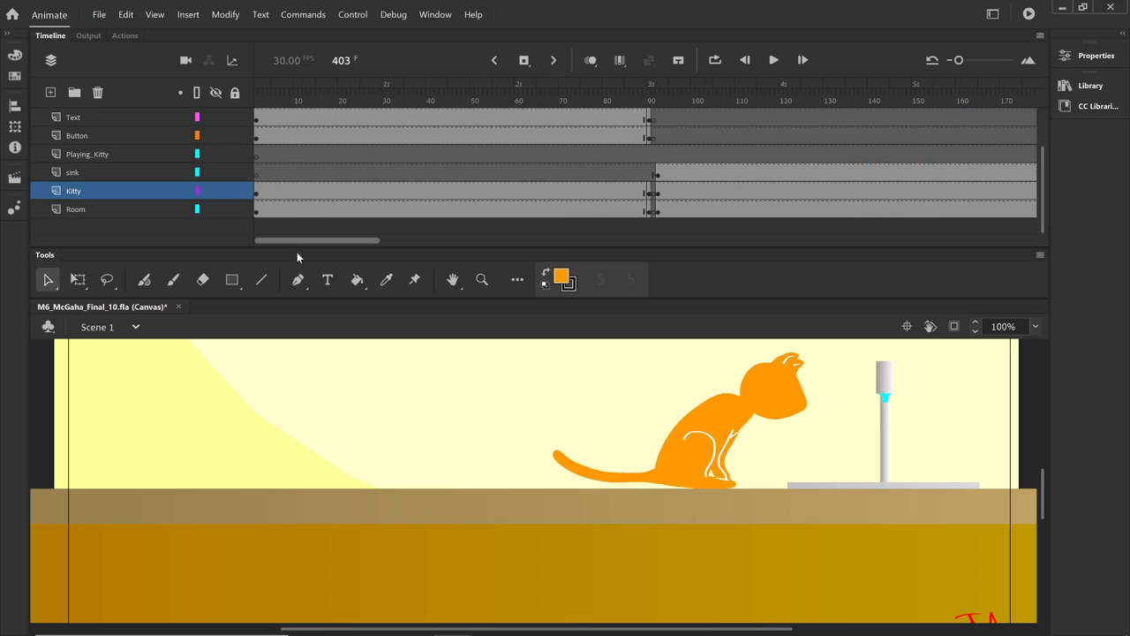
scroll(298, 191, up, 2)
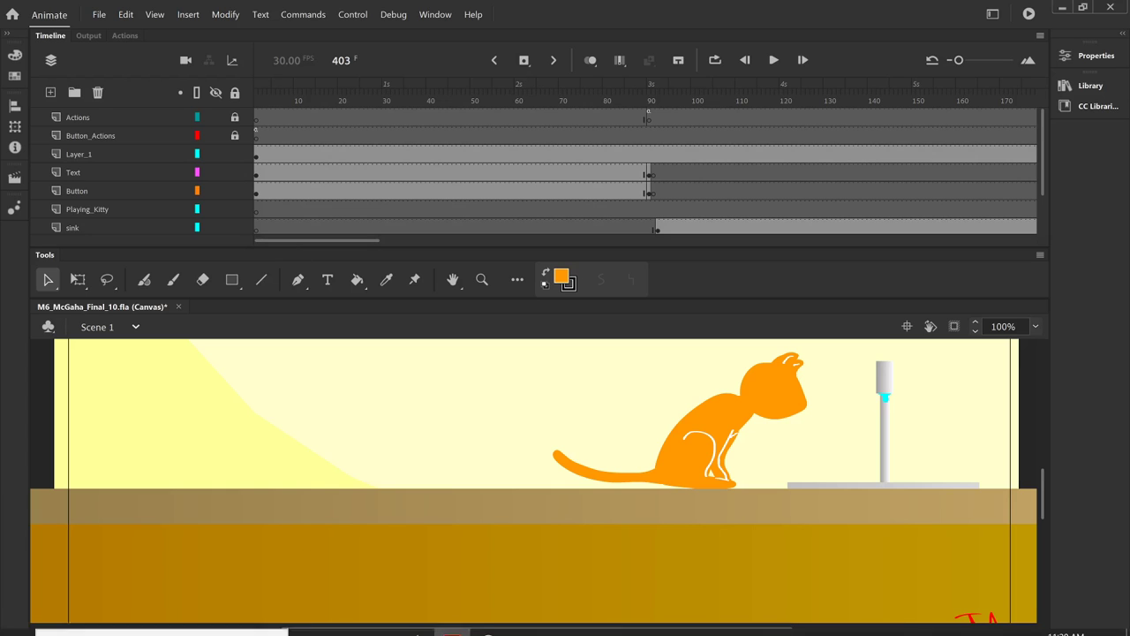
Step: Switch to File Explorer and open the published animation's HTML file from the Final folder in Google Chrome
click(373, 624)
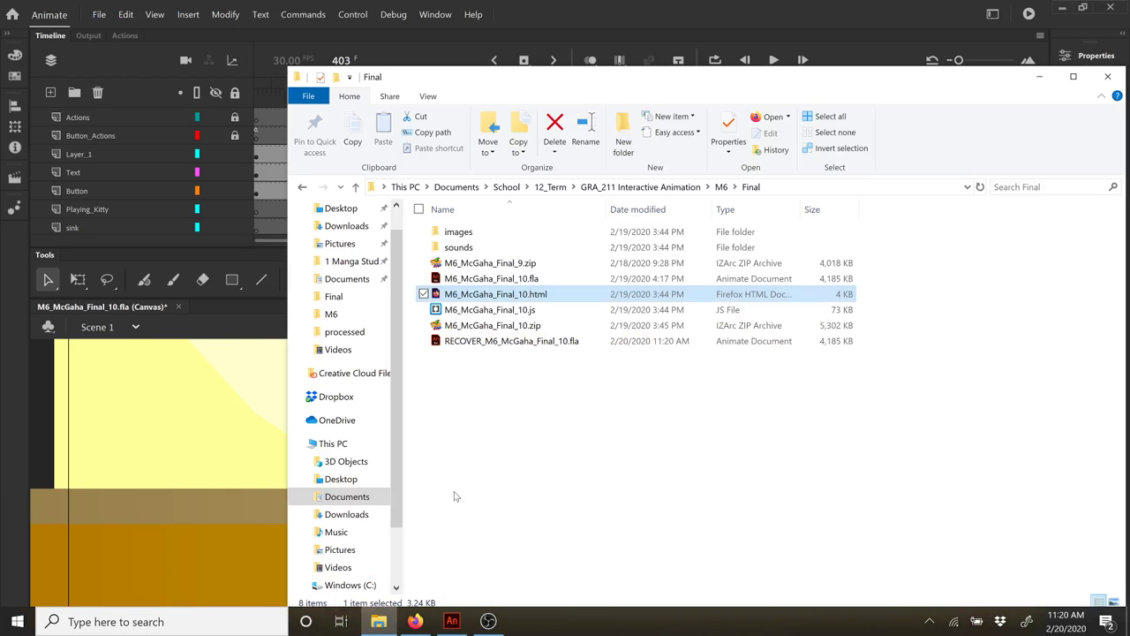
right_click(460, 299)
mouse_move(358, 385)
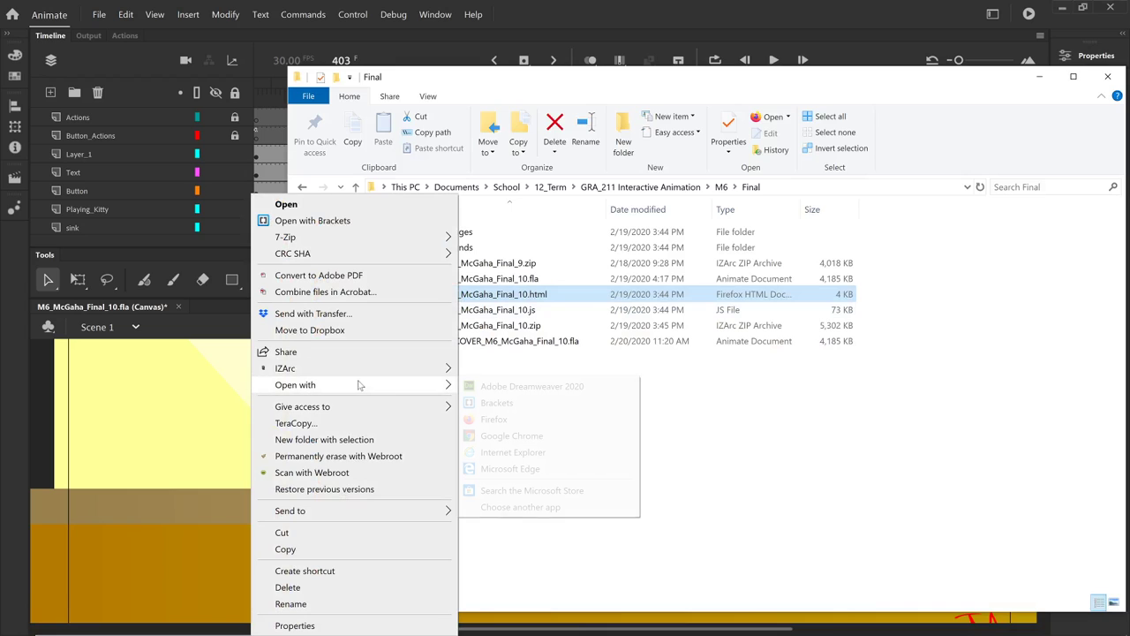
click(500, 436)
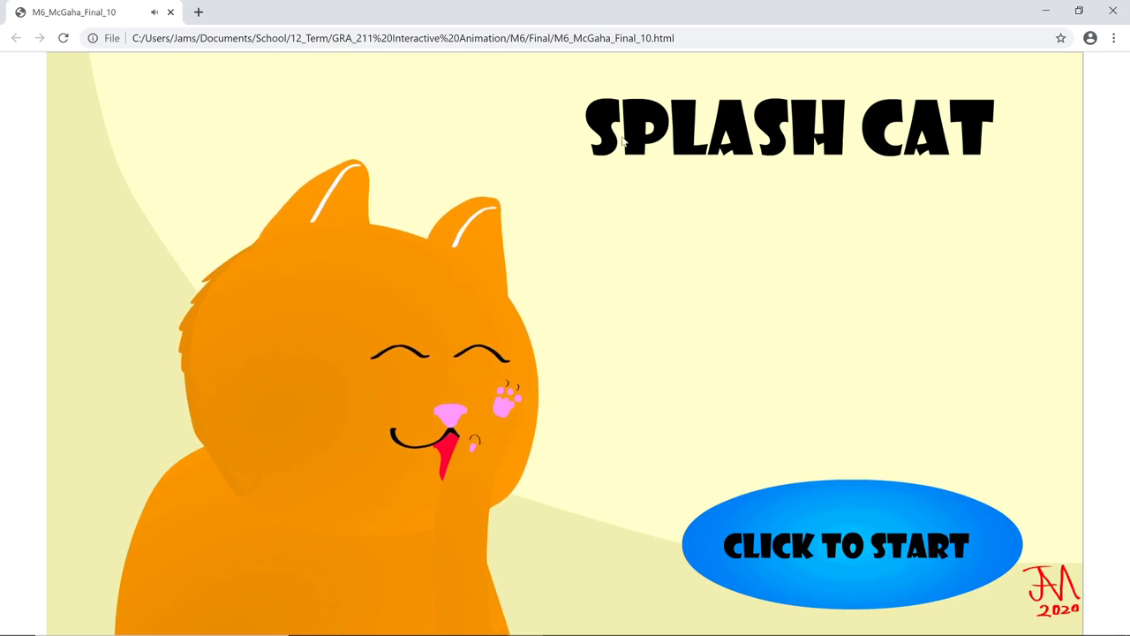
Step: Play through the Splash Cat animation in Chrome, using its start, sink and restart buttons
click(896, 482)
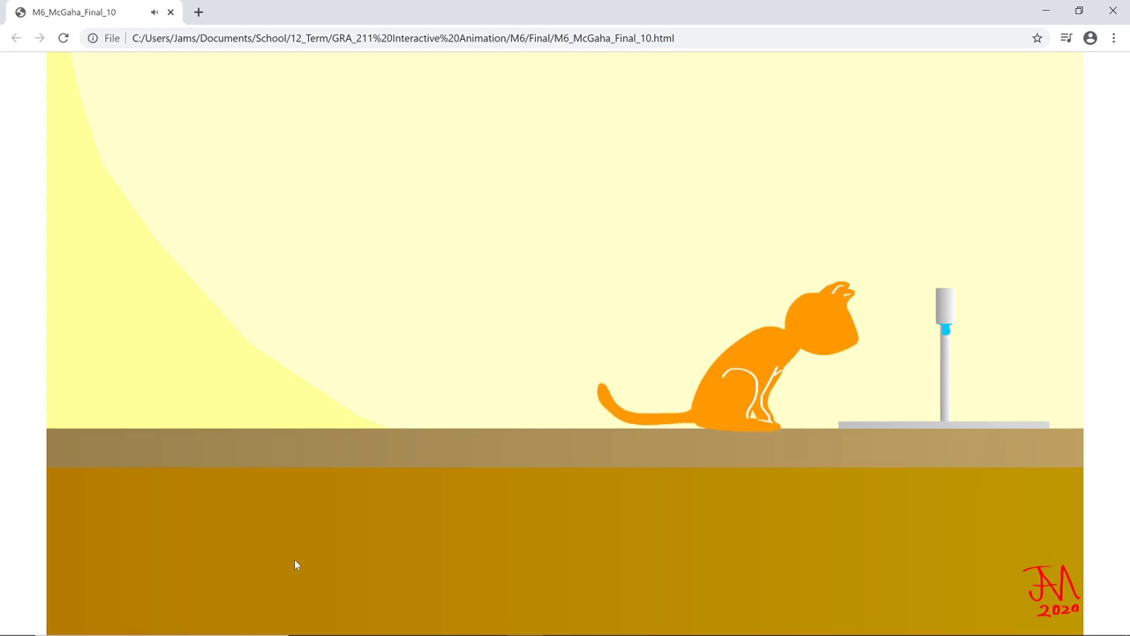
click(231, 550)
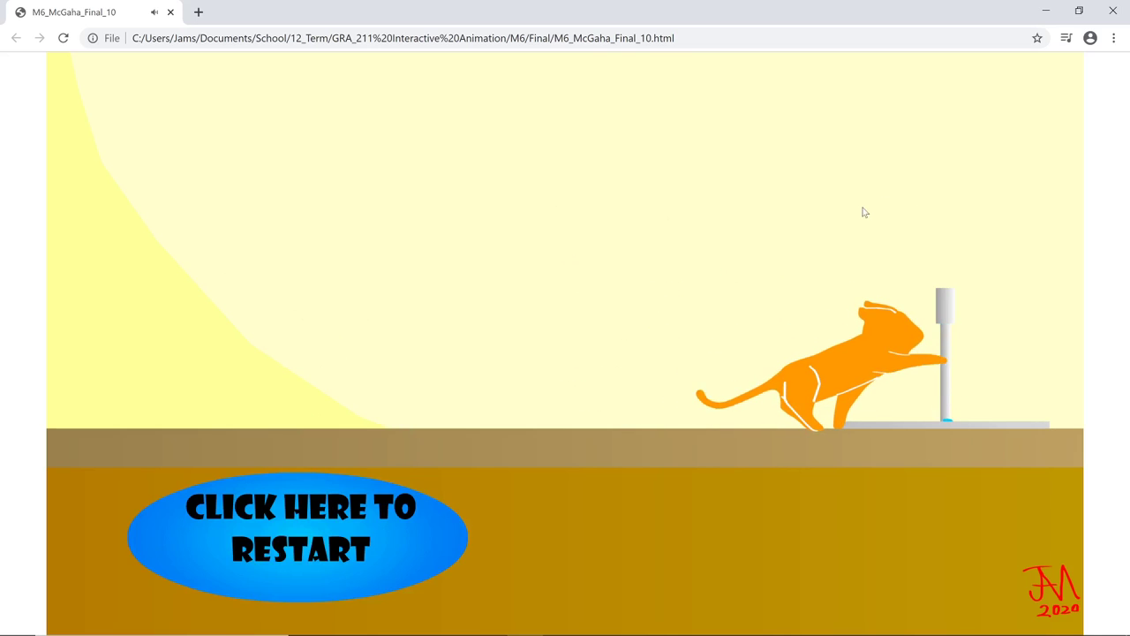
click(303, 560)
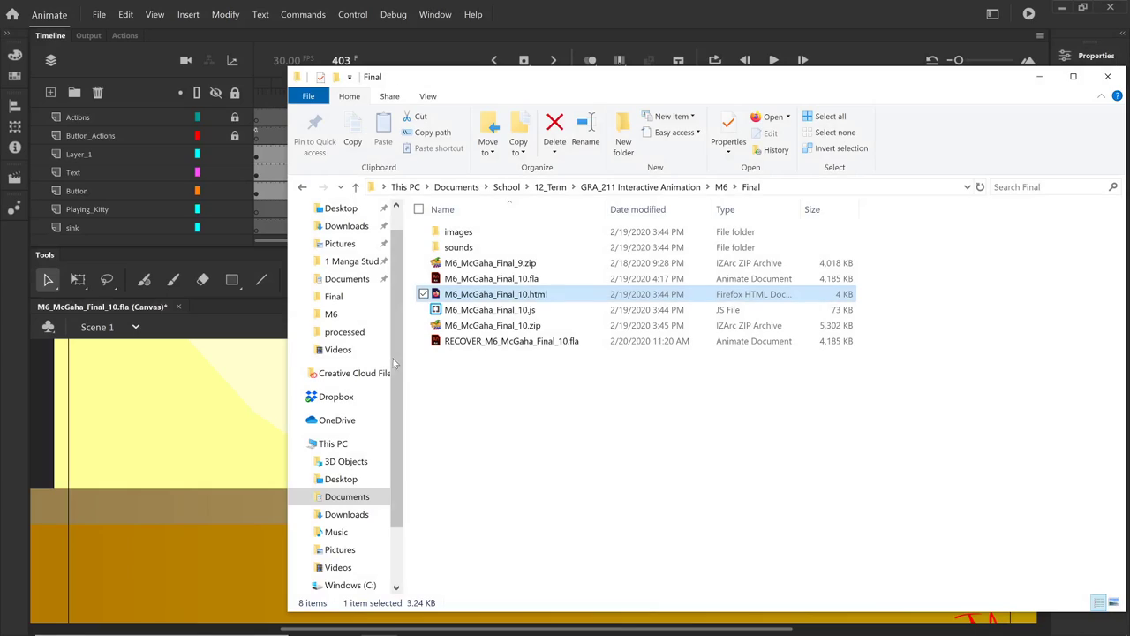
Step: Open the published HTML file in Firefox and show the web developer Console beneath the Splash Cat page
double_click(458, 301)
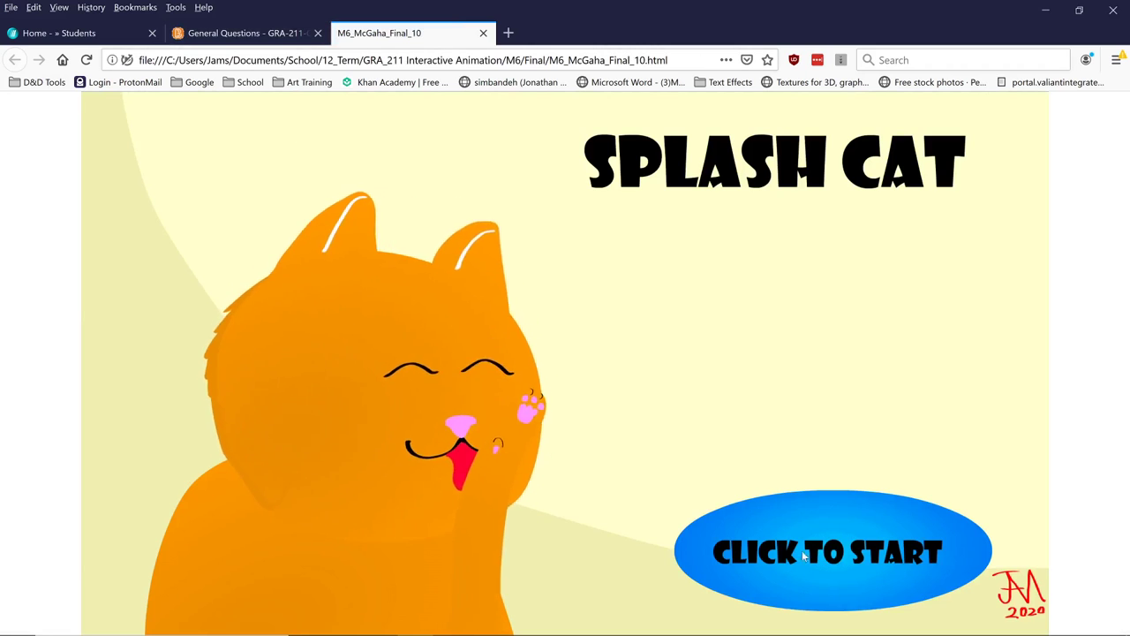
click(176, 7)
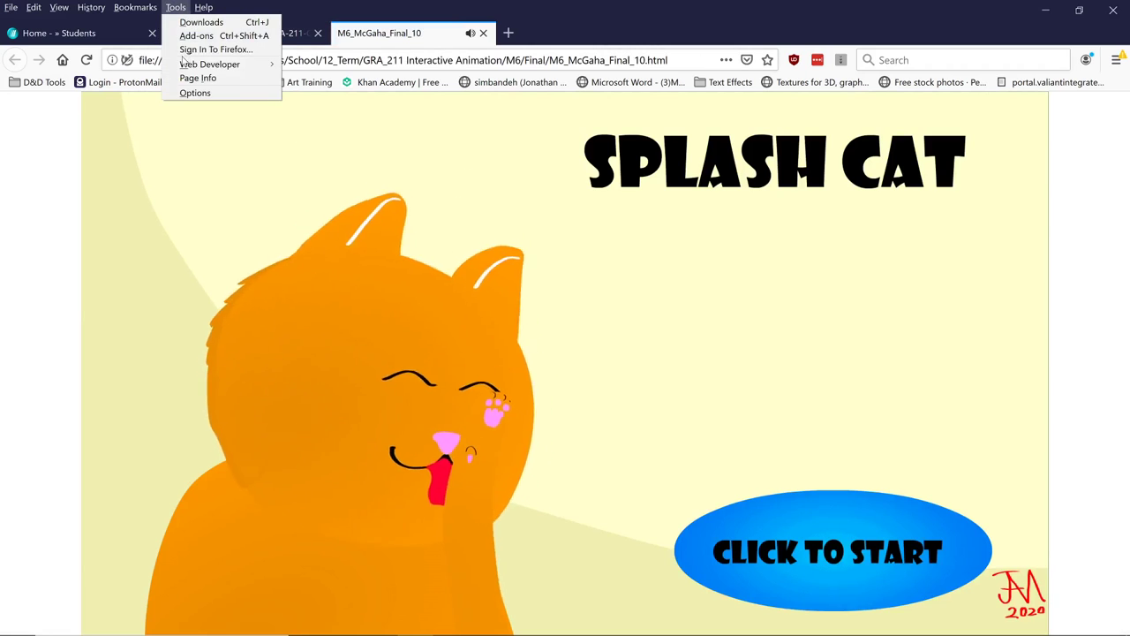
mouse_move(185, 65)
click(328, 77)
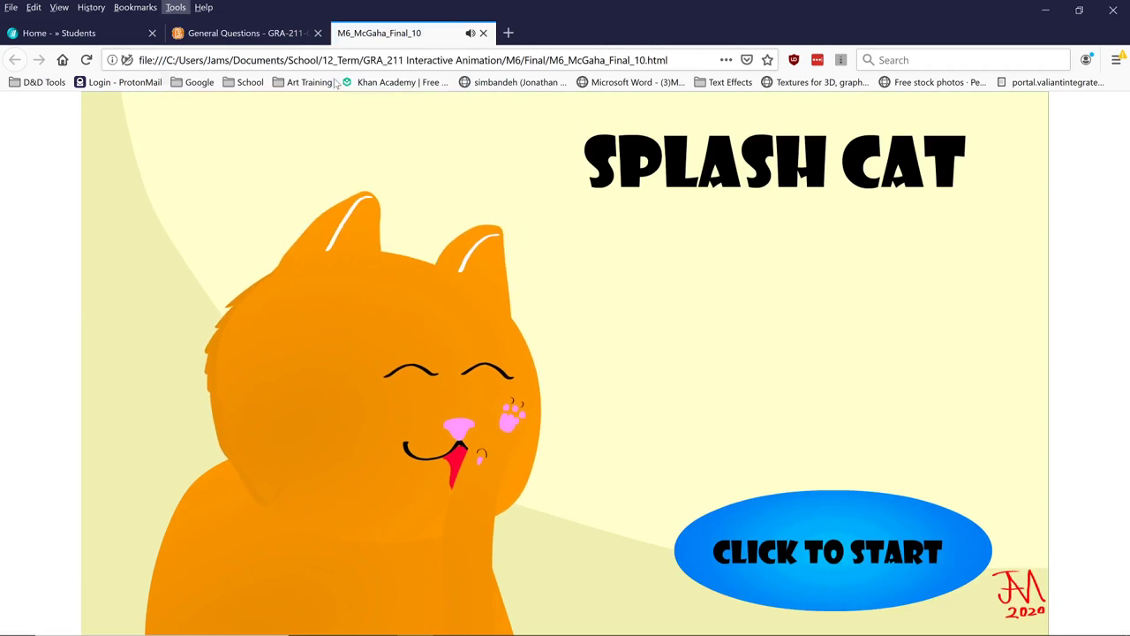
click(120, 462)
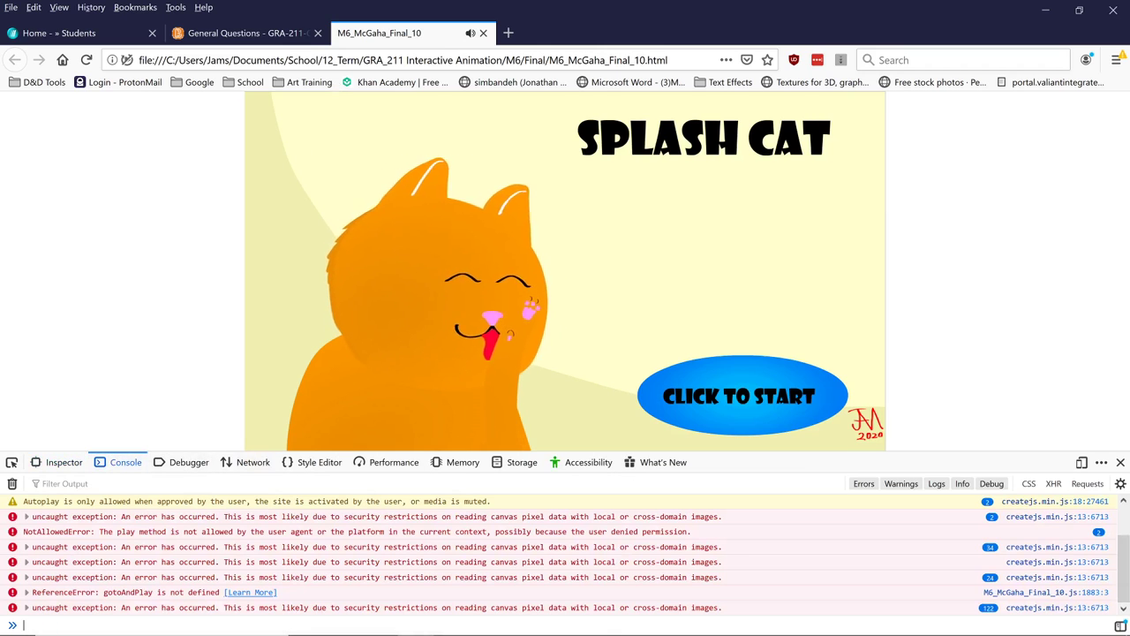
Step: Examine the uncaught security-restriction exceptions in the console and expand the call stack of one of them
drag(263, 517, 720, 517)
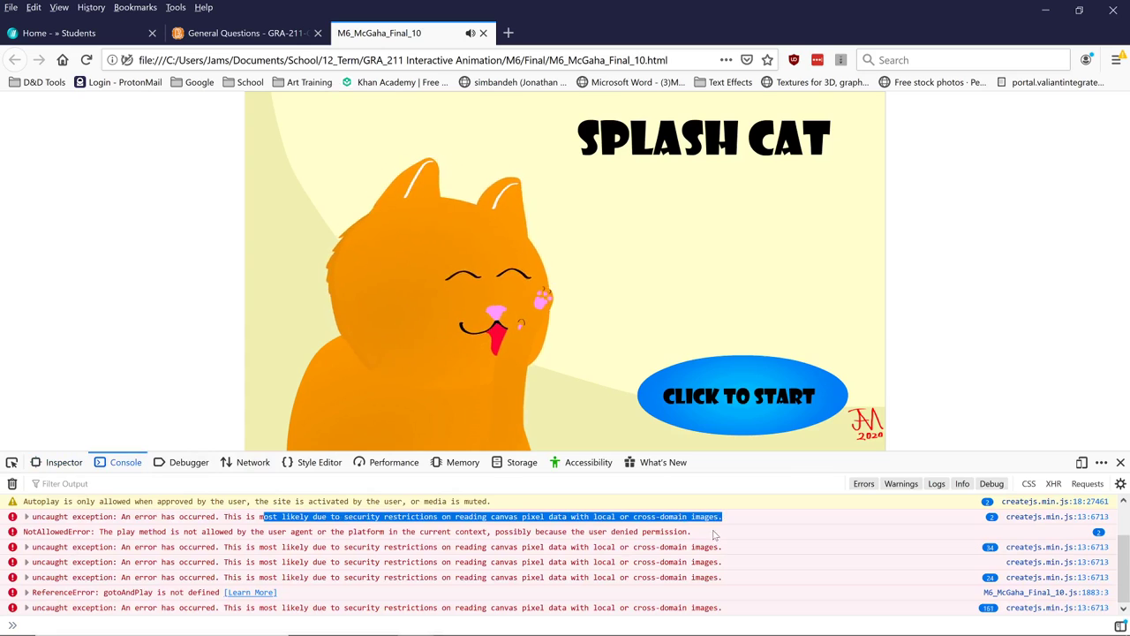
click(340, 547)
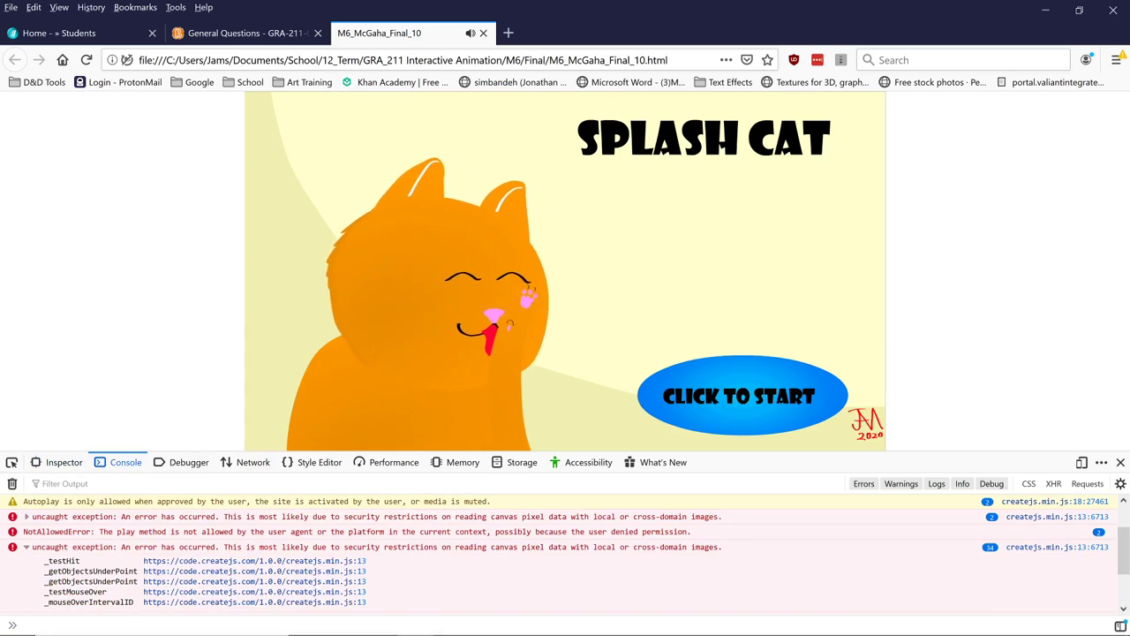
Step: Close the Splash Cat page, minimize Firefox and switch back to the M6_McGaha_Final_10.fla document in Animate
click(484, 34)
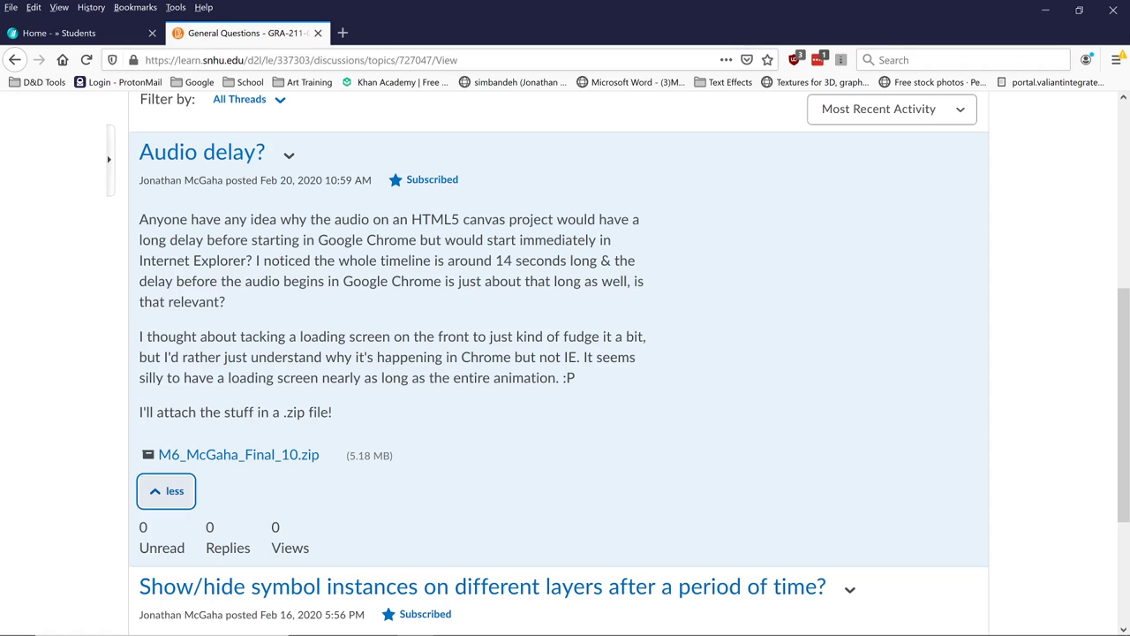
click(1045, 10)
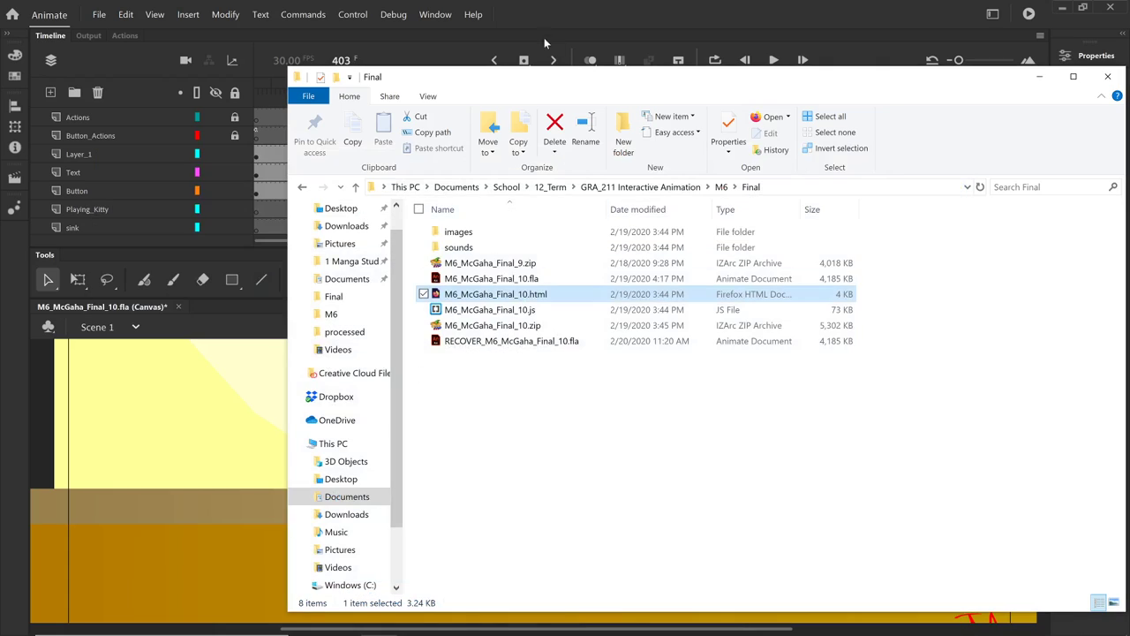
click(544, 37)
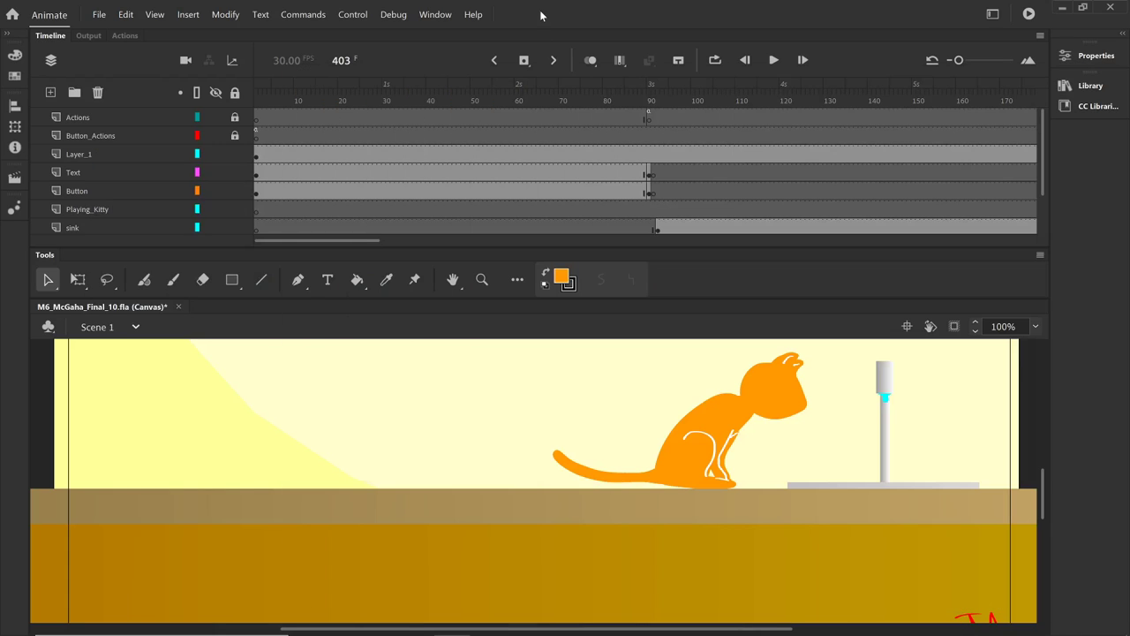
Step: Review the script on frame 90 of the Actions layer, checking its stop and gotoAndPlay lines, and return to the timeline
click(650, 119)
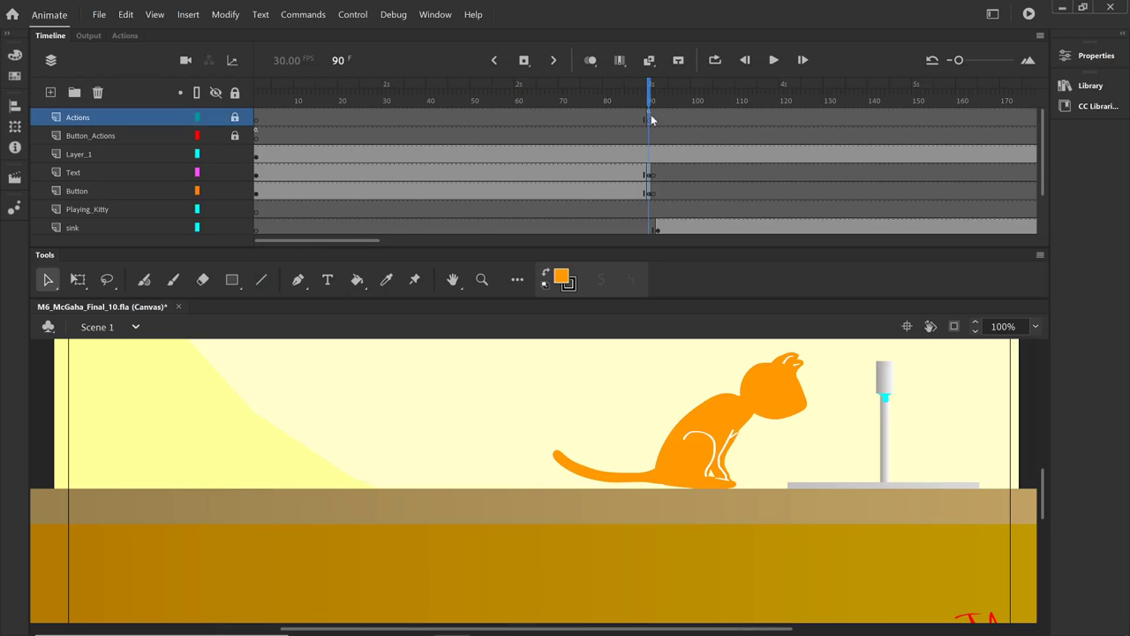
click(124, 36)
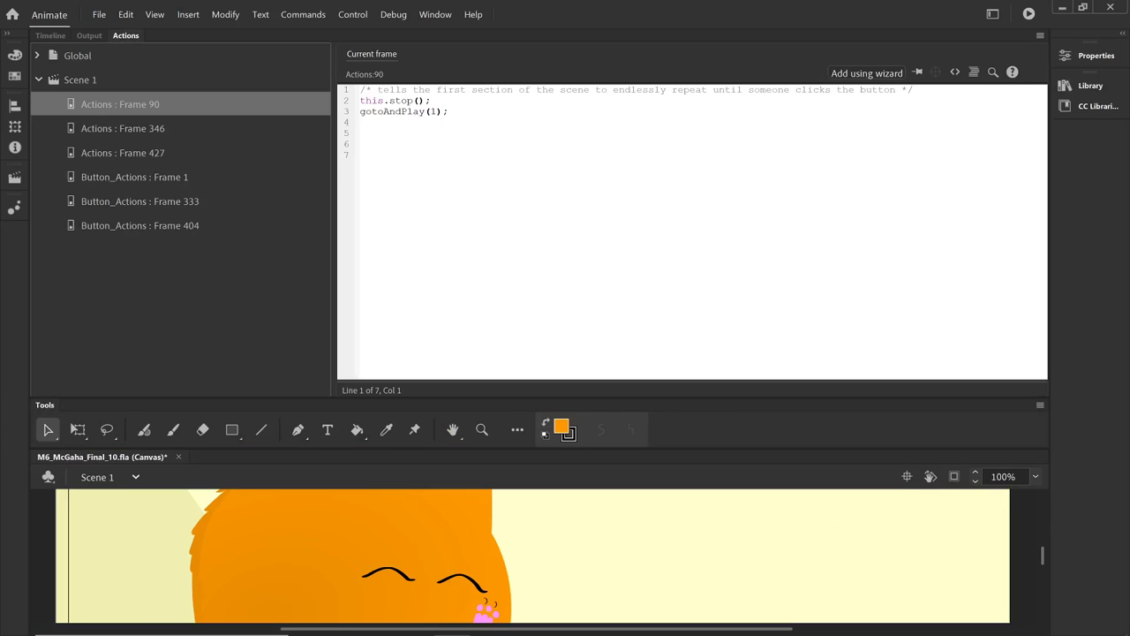
drag(448, 111, 364, 101)
click(414, 111)
click(39, 35)
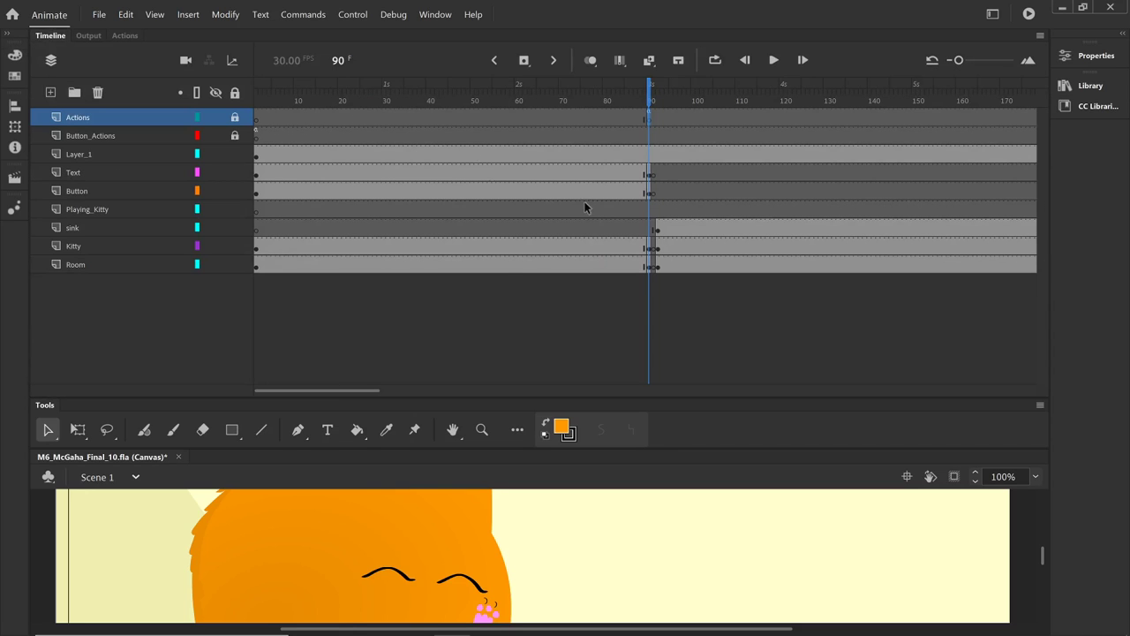
Step: Review the start button script on frame 1 of the Button_Actions layer and return to the timeline
click(254, 135)
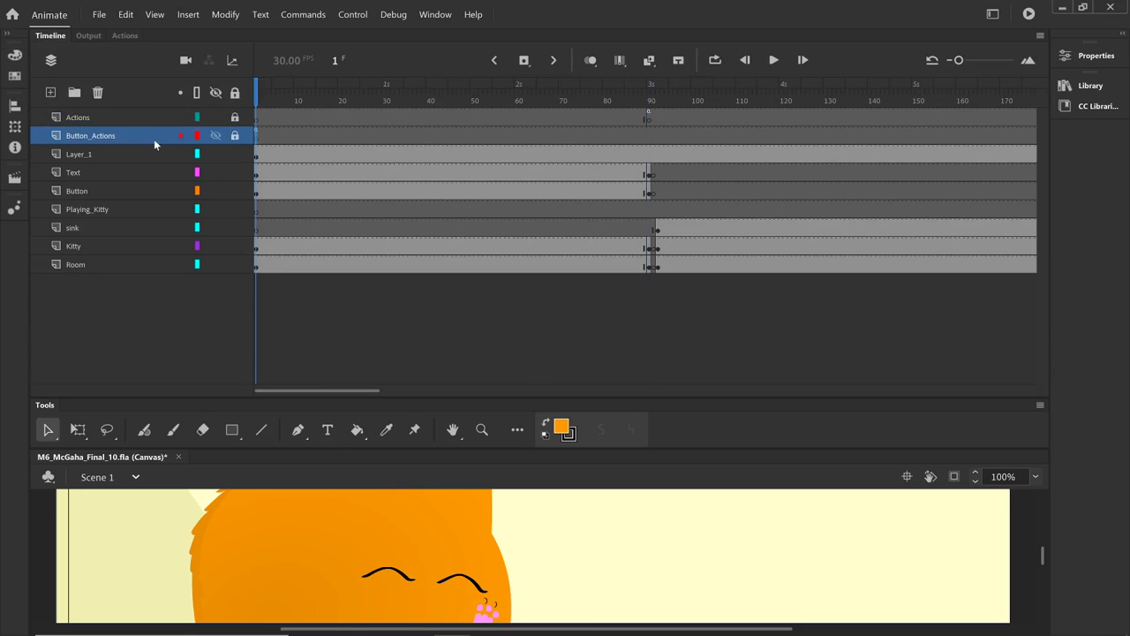
click(133, 37)
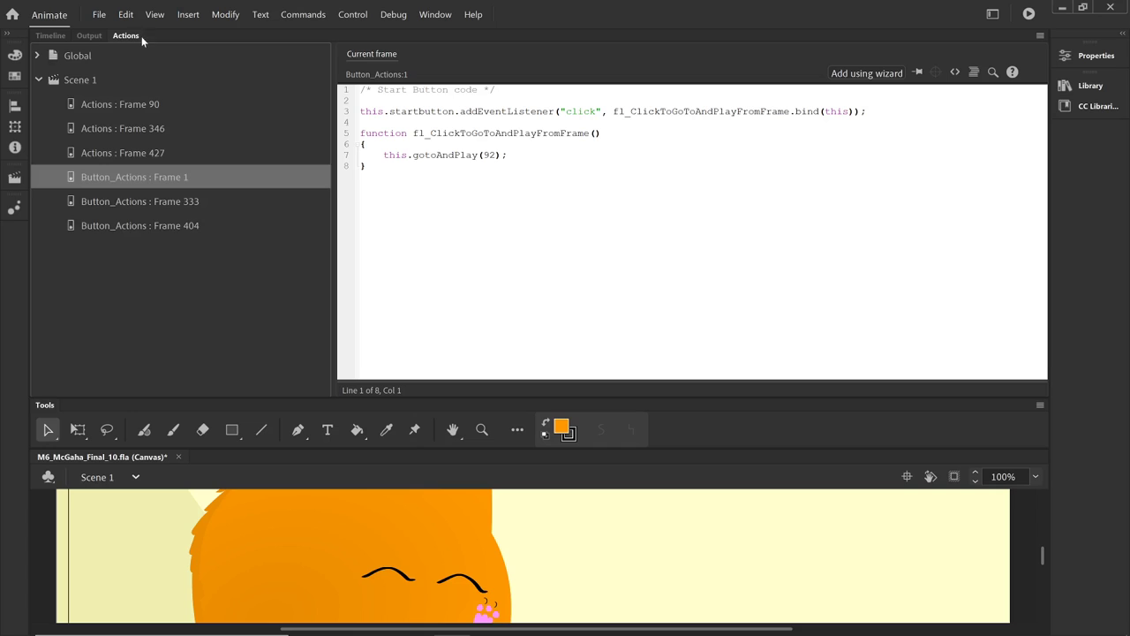
mouse_move(368, 166)
mouse_down()
mouse_move(364, 111)
mouse_move(368, 166)
mouse_up()
click(50, 36)
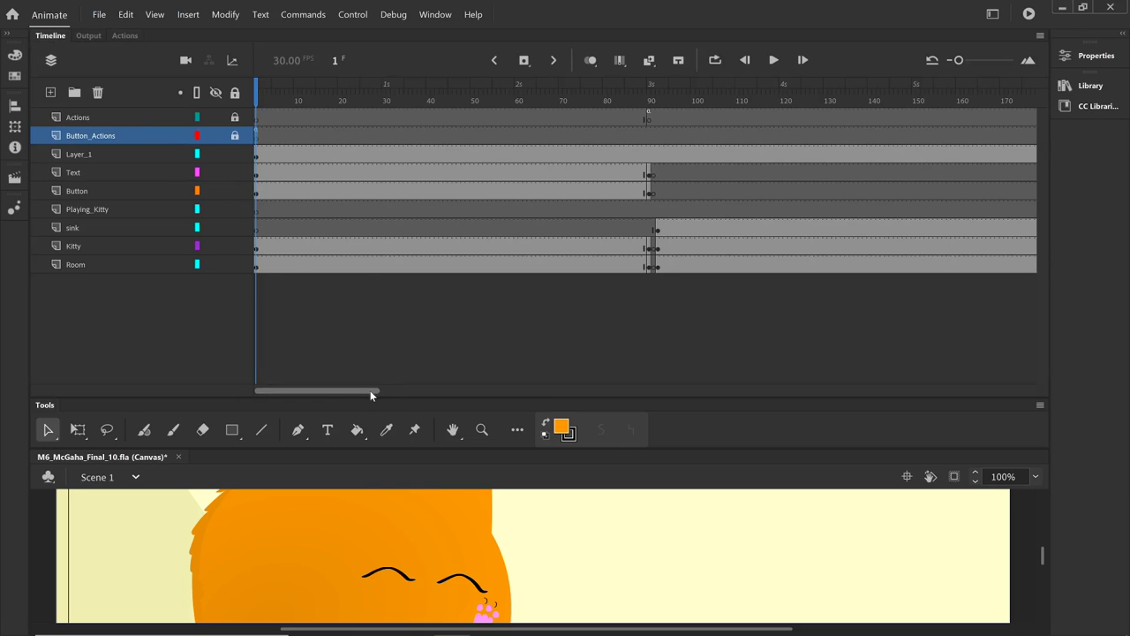
Step: Review the sink button script on frame 333 of the Button_Actions layer and return to the timeline
drag(371, 390, 571, 391)
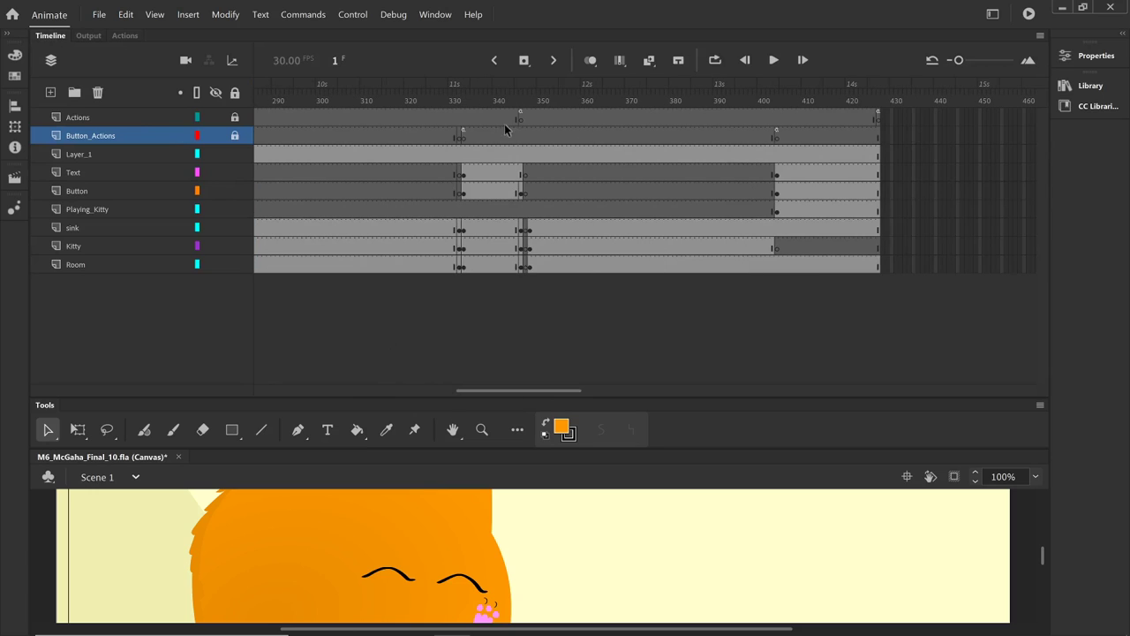
click(459, 105)
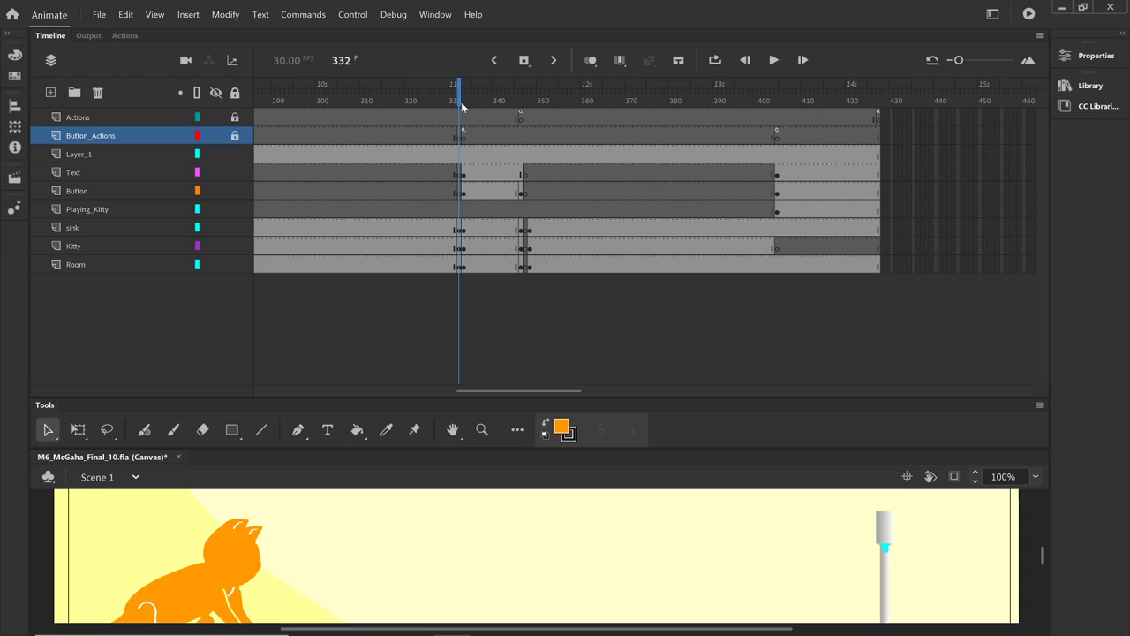
click(463, 105)
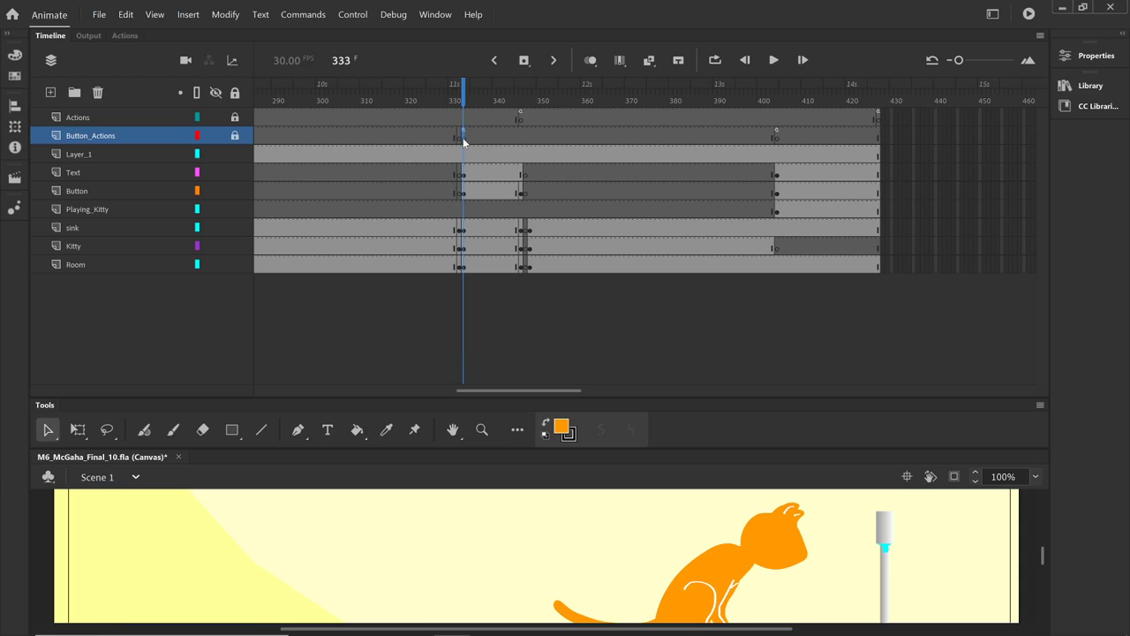
click(125, 36)
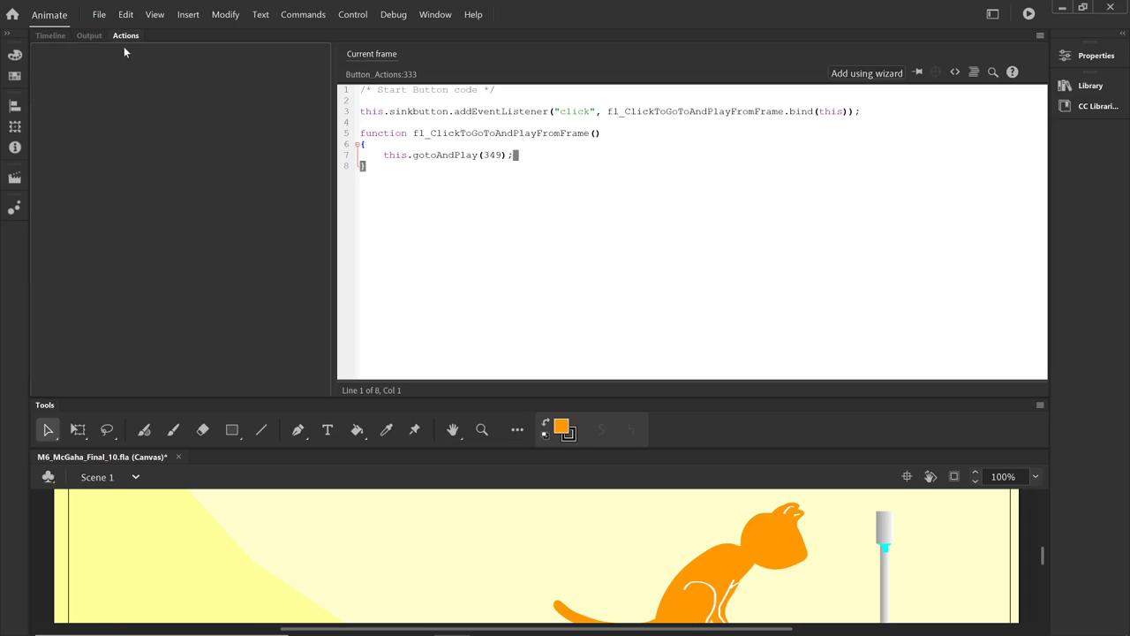
click(51, 35)
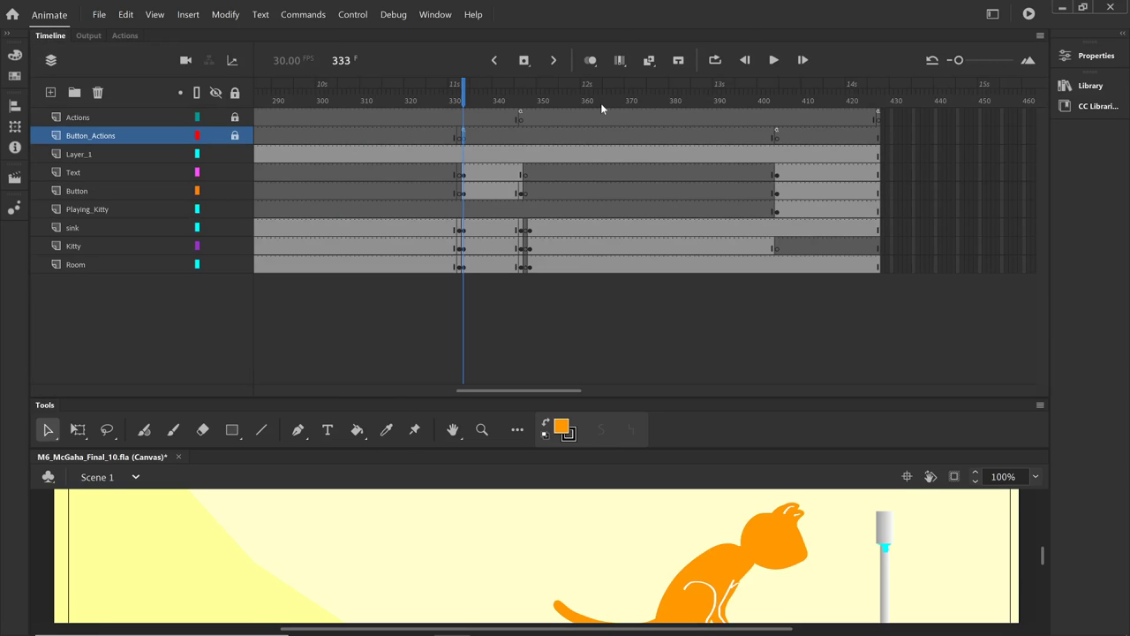
Step: Check the scripted keyframes at frames 346, 404 and 427 on the main timeline
click(523, 99)
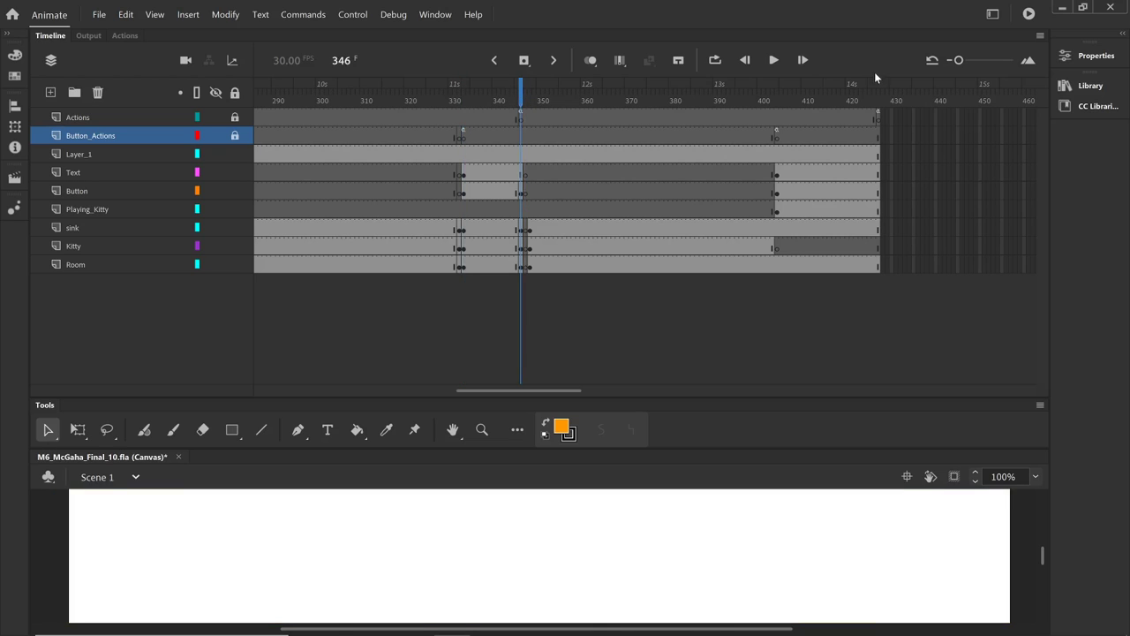
click(777, 99)
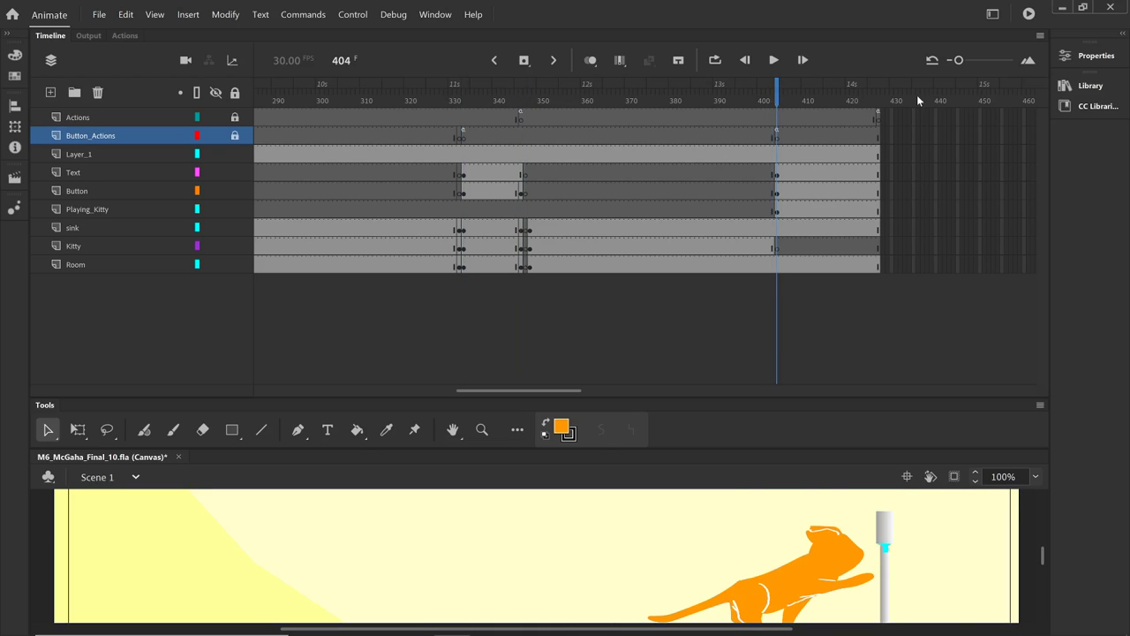
click(879, 99)
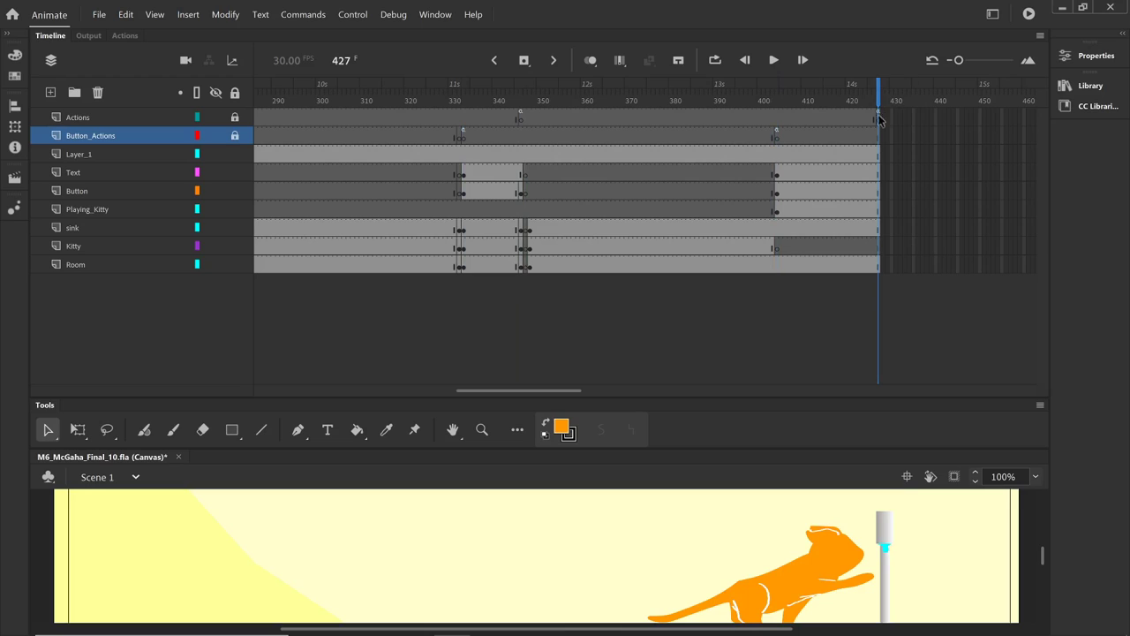
click(879, 119)
click(910, 173)
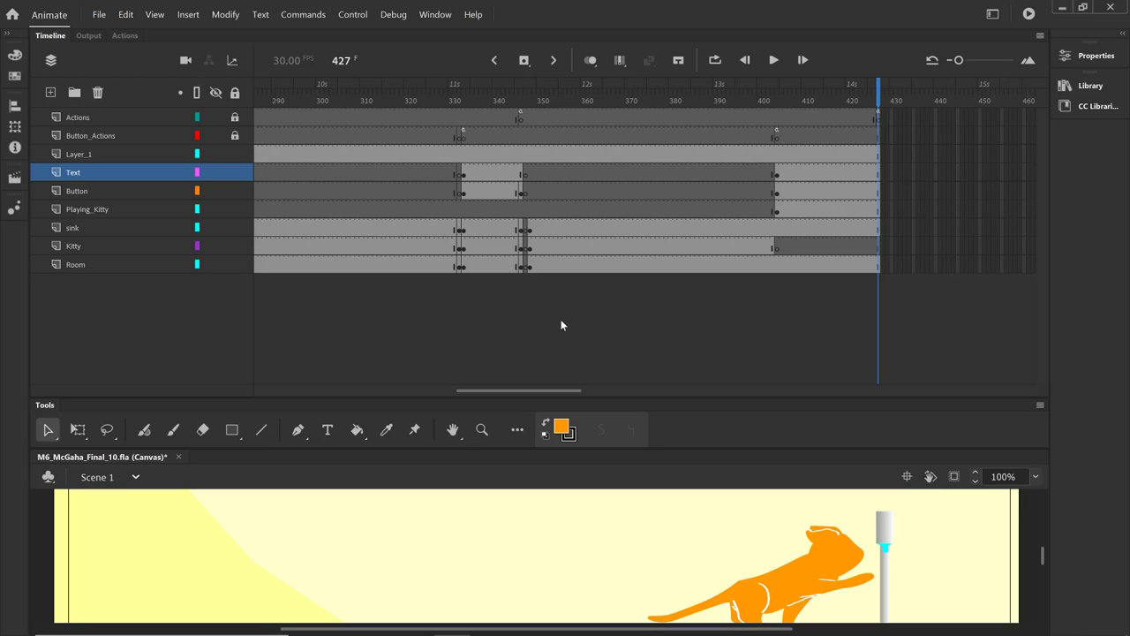
Step: Return the timeline to its first frames and shrink the Timeline and Tools areas to give the stage more room
drag(543, 393, 244, 387)
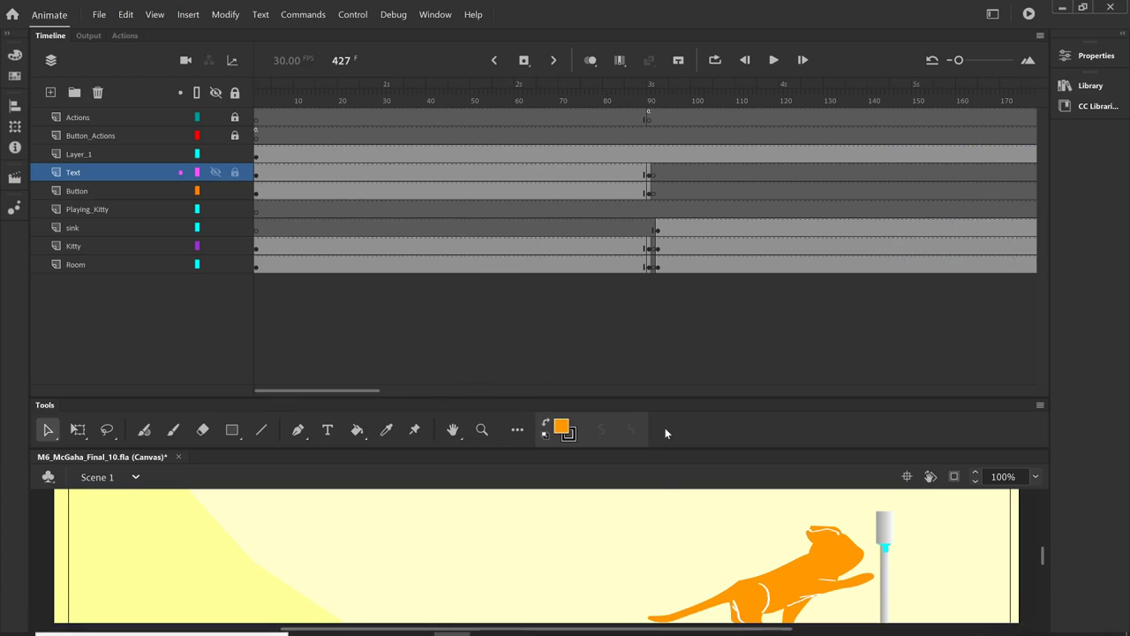
drag(637, 398, 632, 307)
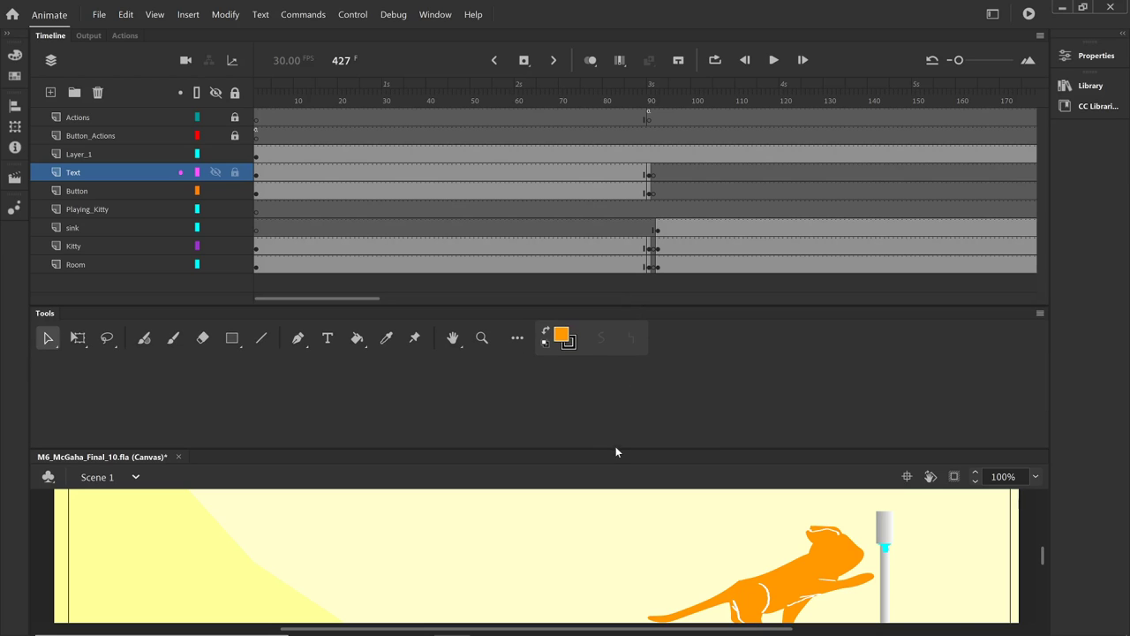
drag(616, 452, 561, 306)
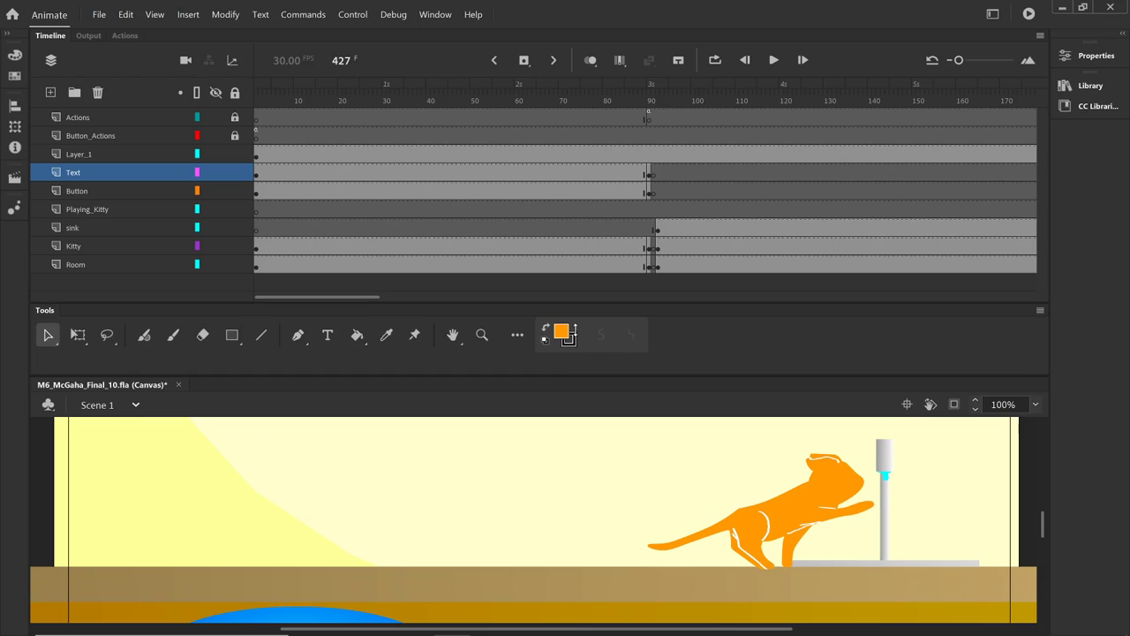
drag(566, 378, 570, 293)
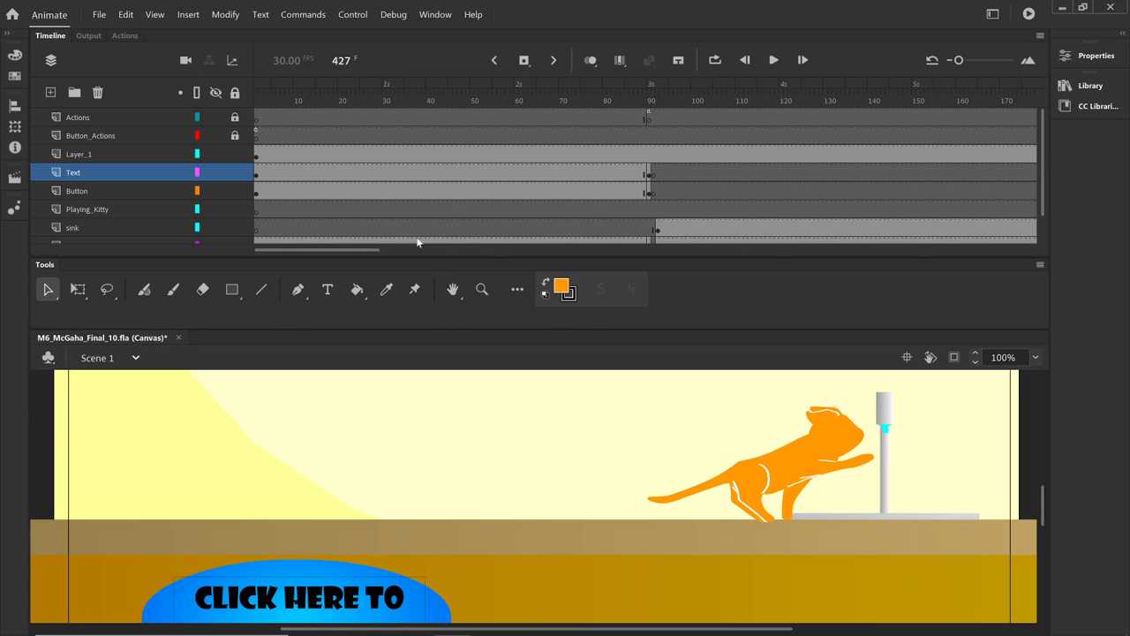
drag(401, 258, 403, 270)
scroll(353, 484, up, 3)
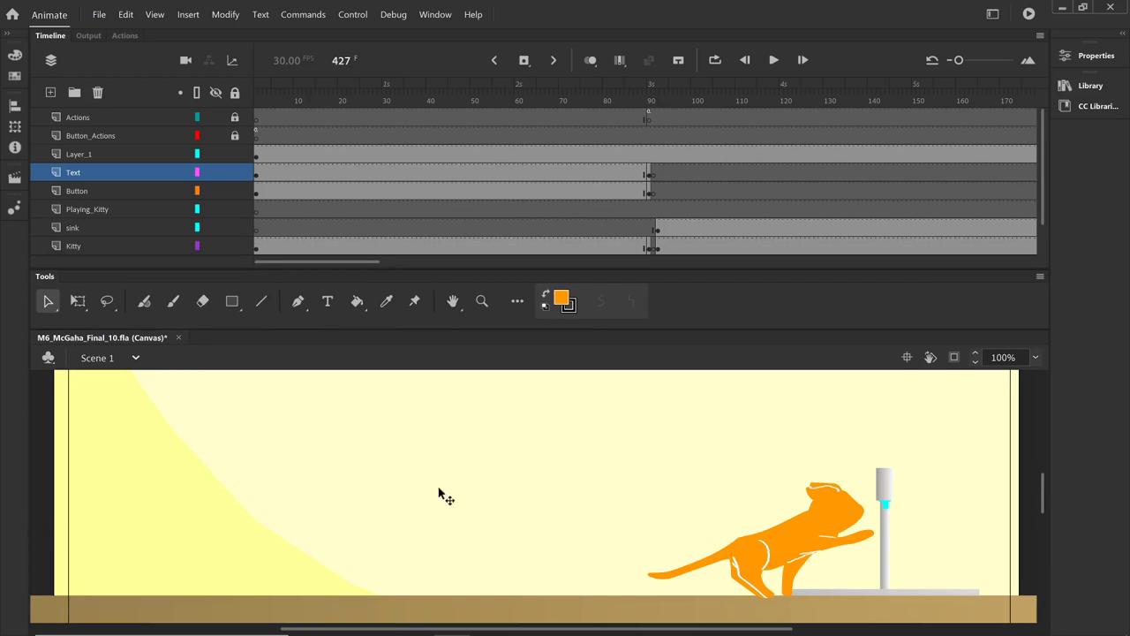
Step: Switch to the OBS window
mouse_move(412, 632)
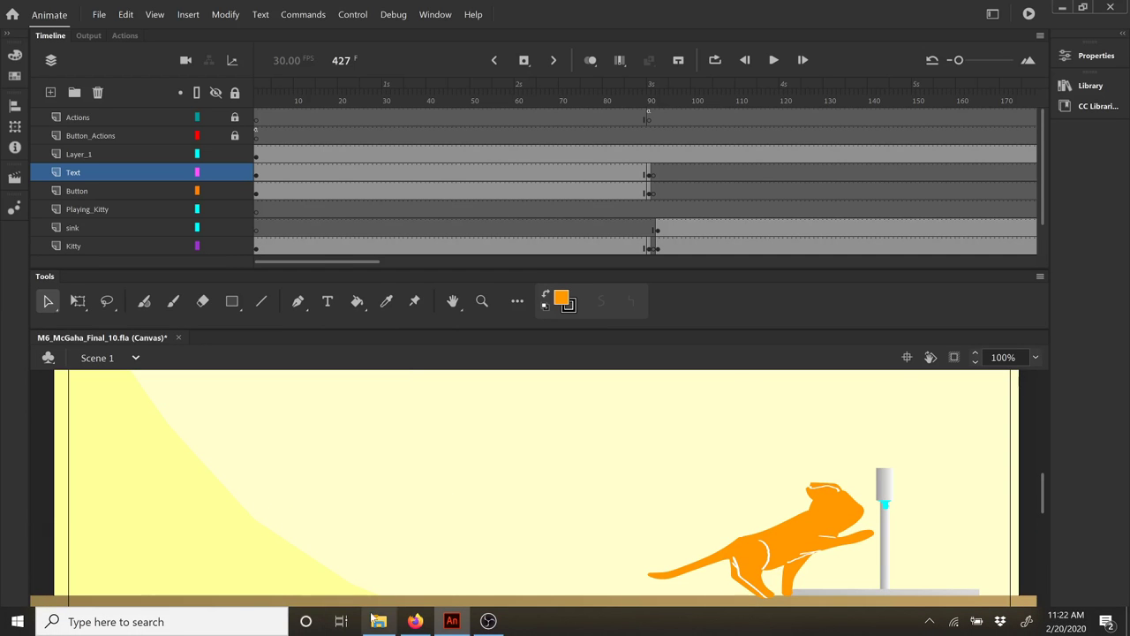
mouse_move(489, 621)
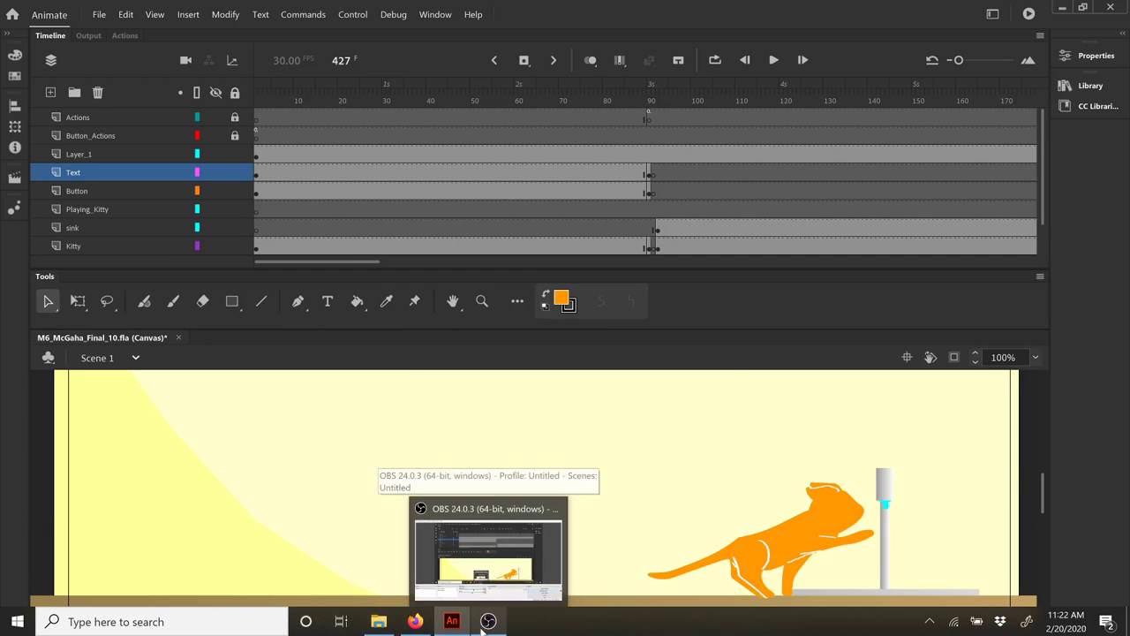
click(492, 463)
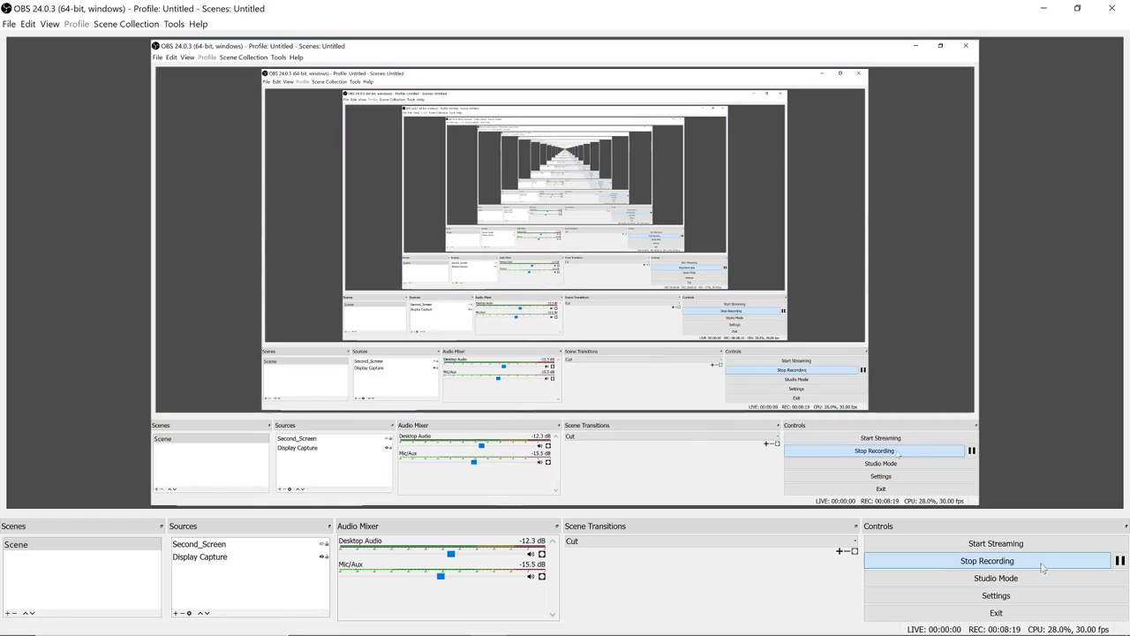